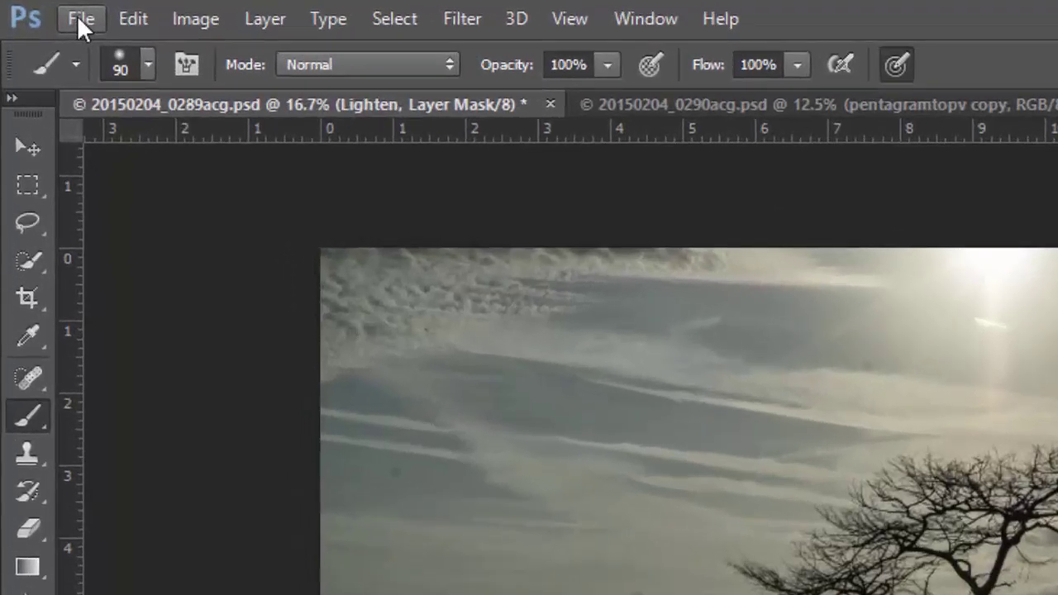
Start placing goldenspiraloverlay1-2x3.png, cancel the placement, and switch to path selection
click(32, 9)
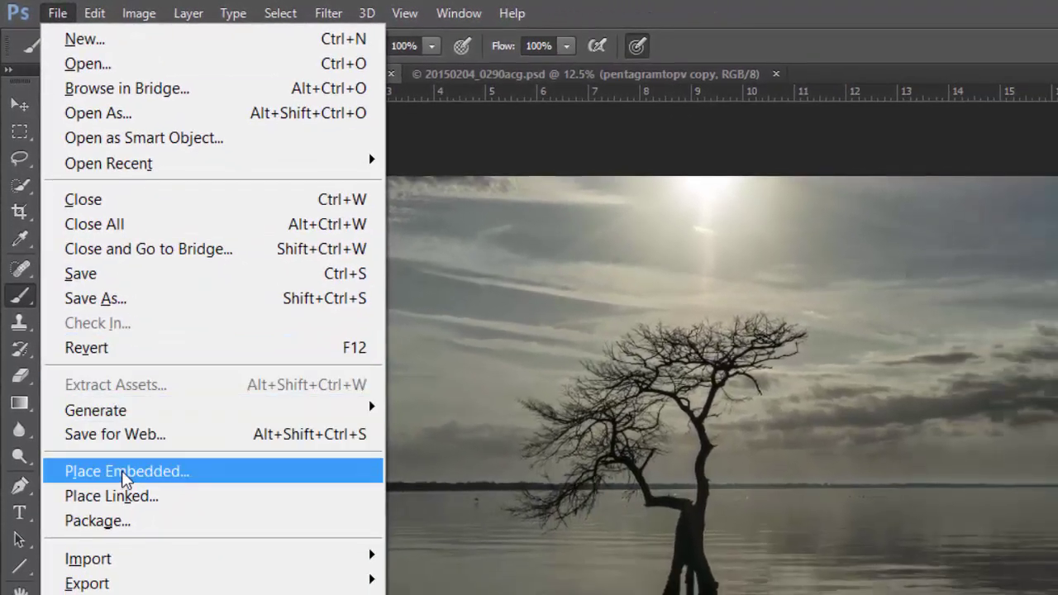
click(123, 472)
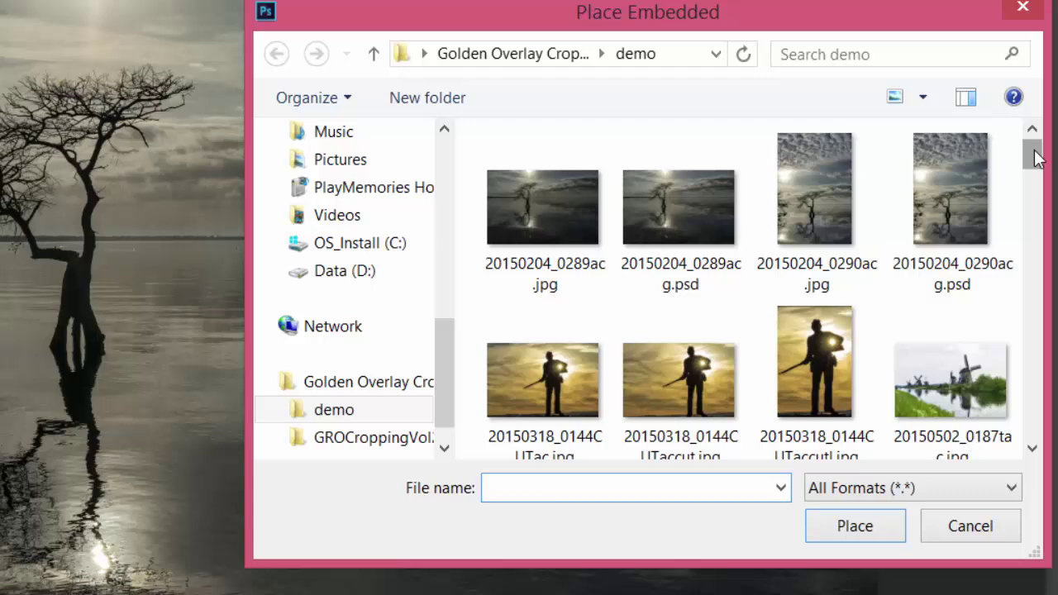
drag(1033, 153, 1037, 305)
click(789, 318)
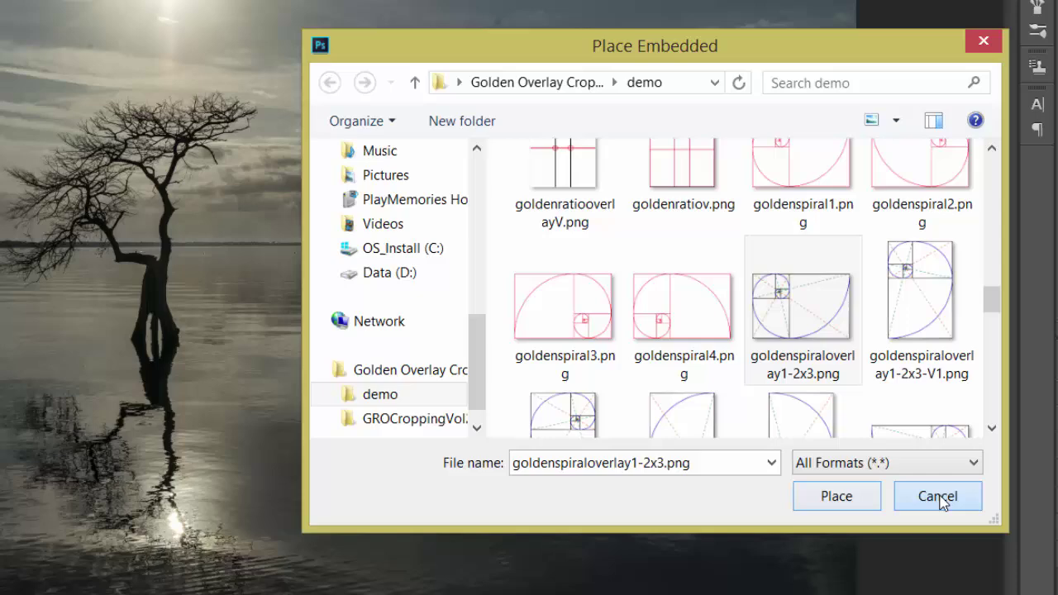
click(980, 537)
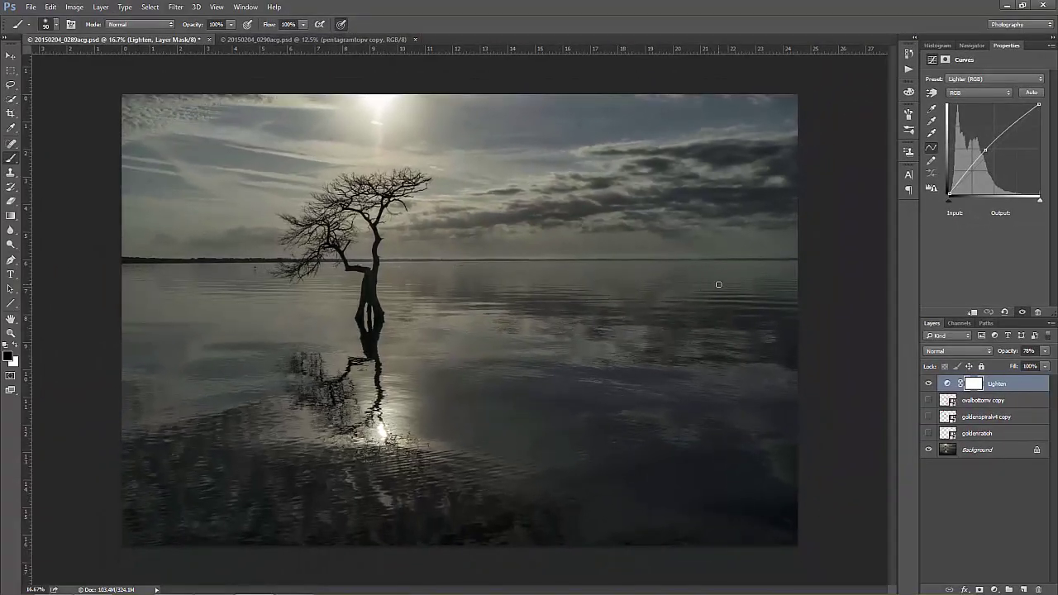
key(a)
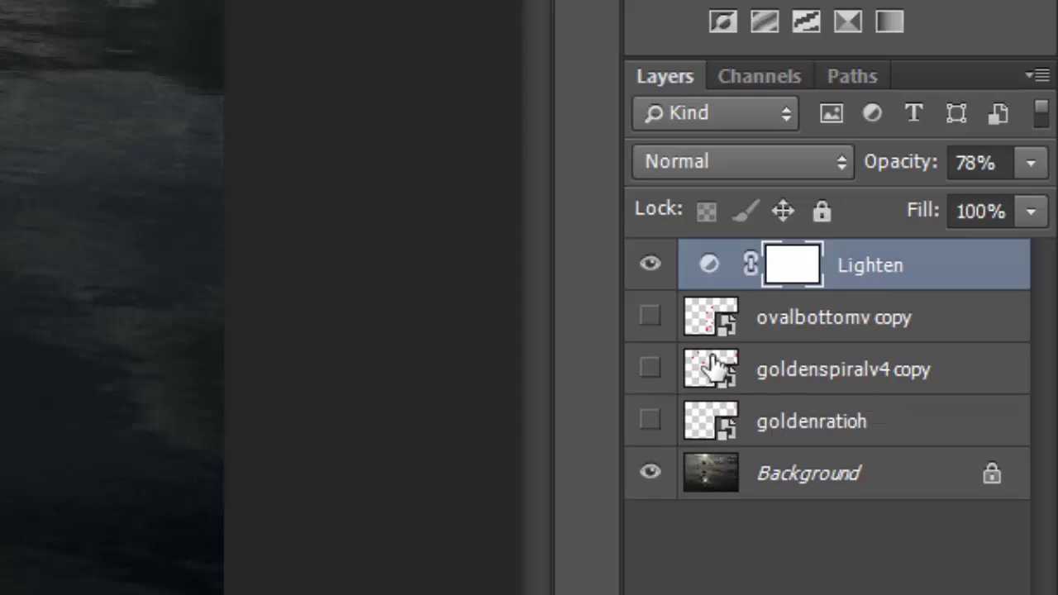
click(651, 423)
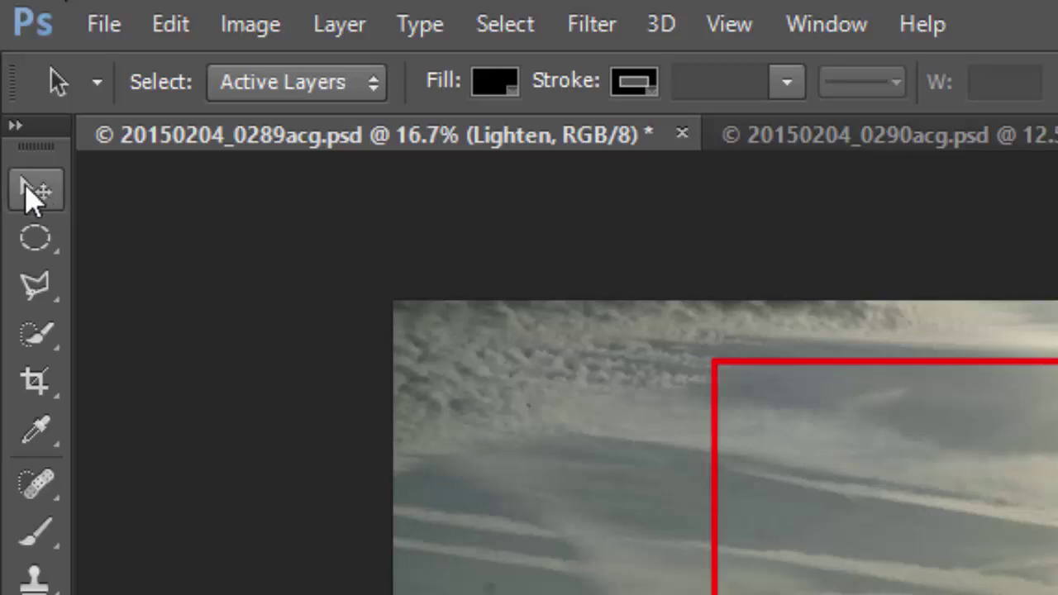
With the Move tool on goldenratioh, drag the grid to the left edge and back right
click(32, 190)
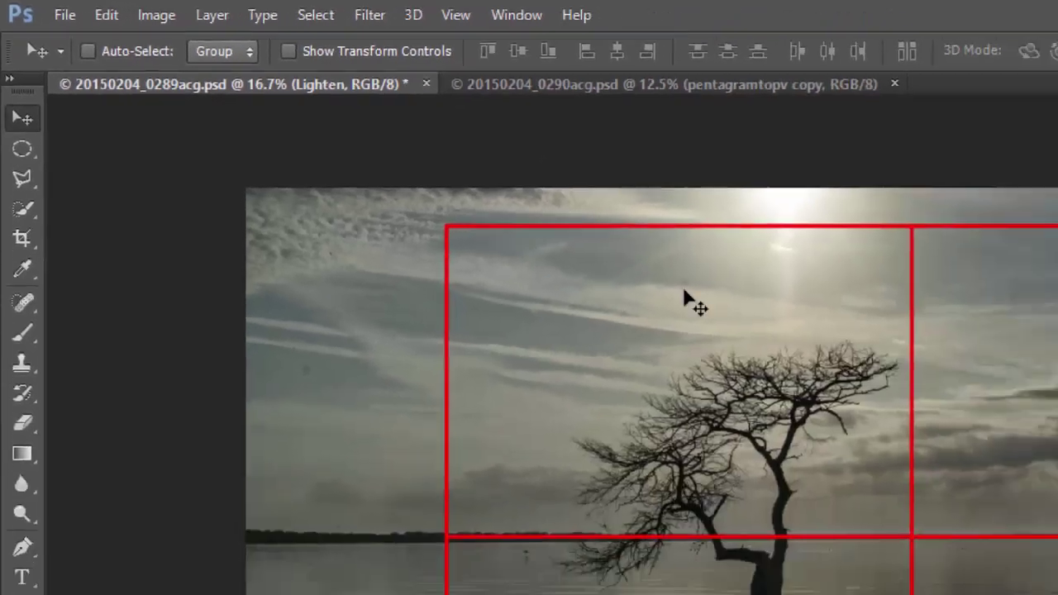
key(v)
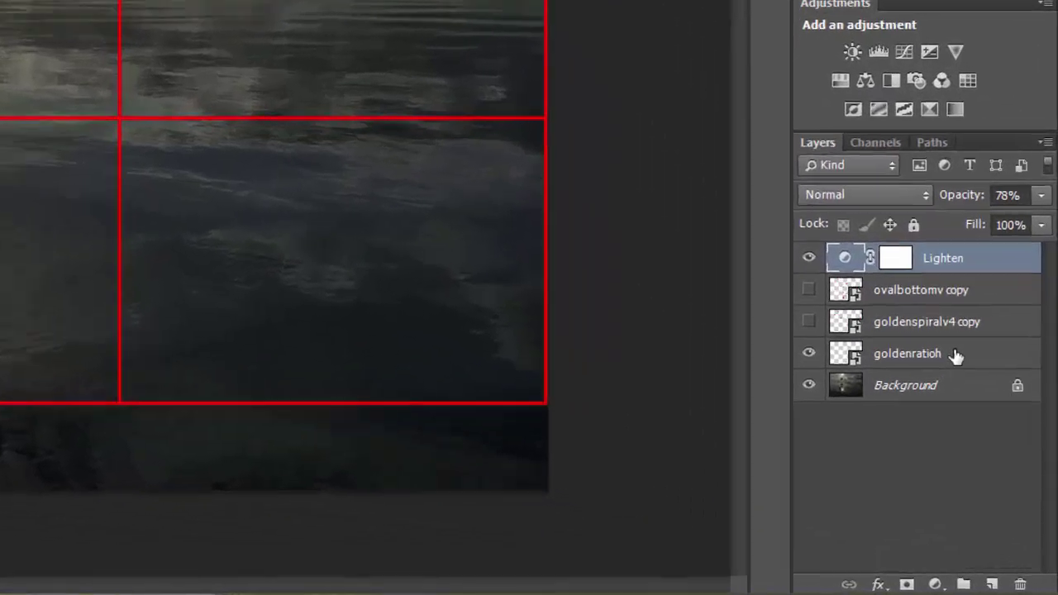
click(1004, 471)
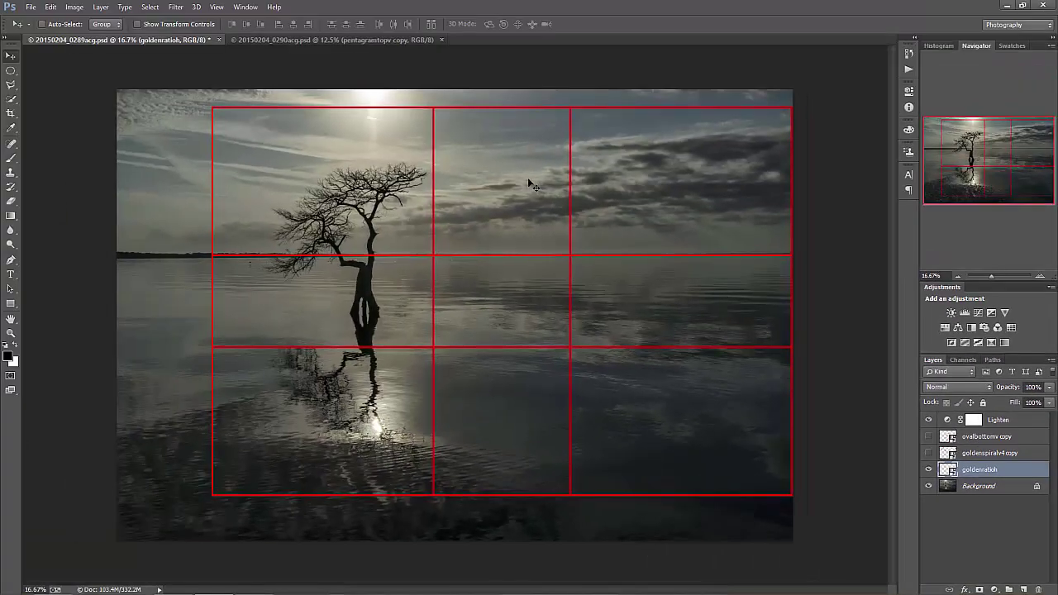
drag(527, 180, 437, 179)
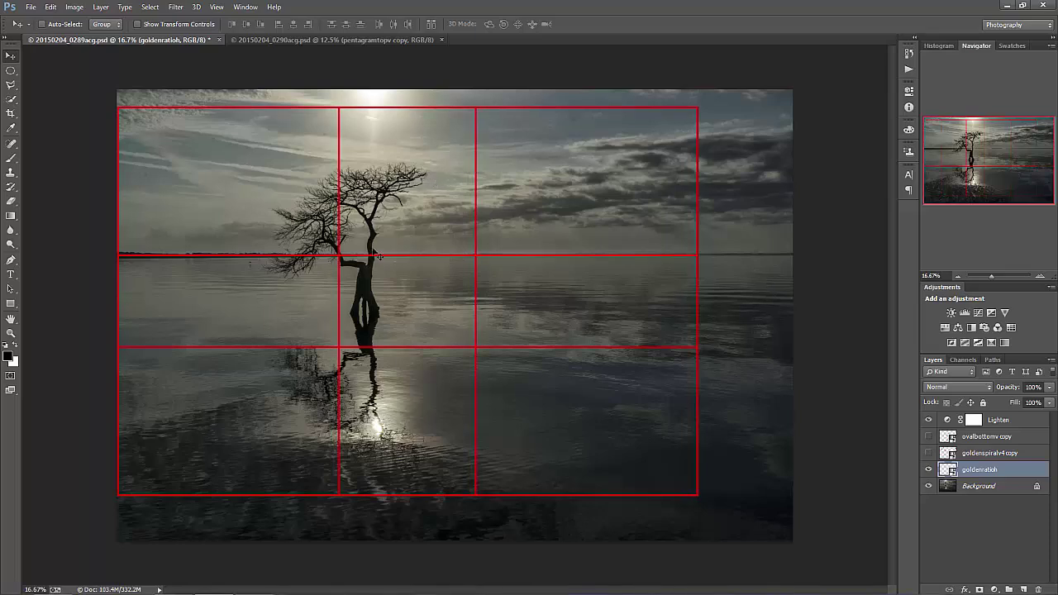
drag(437, 224, 522, 223)
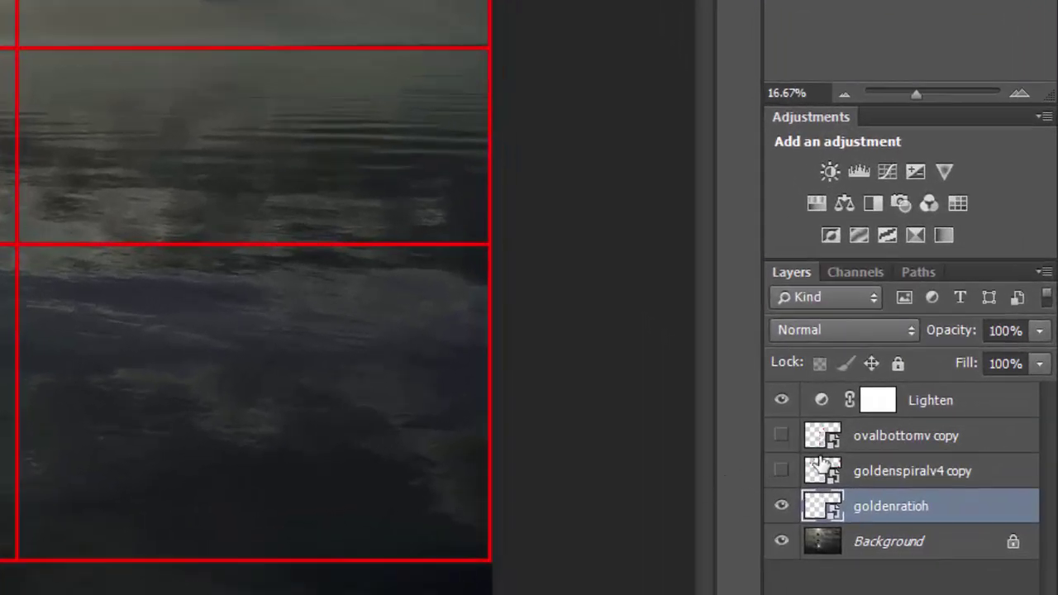
Show the goldenspiralv4 copy overlay and nudge it slightly to line up with the grid
click(781, 470)
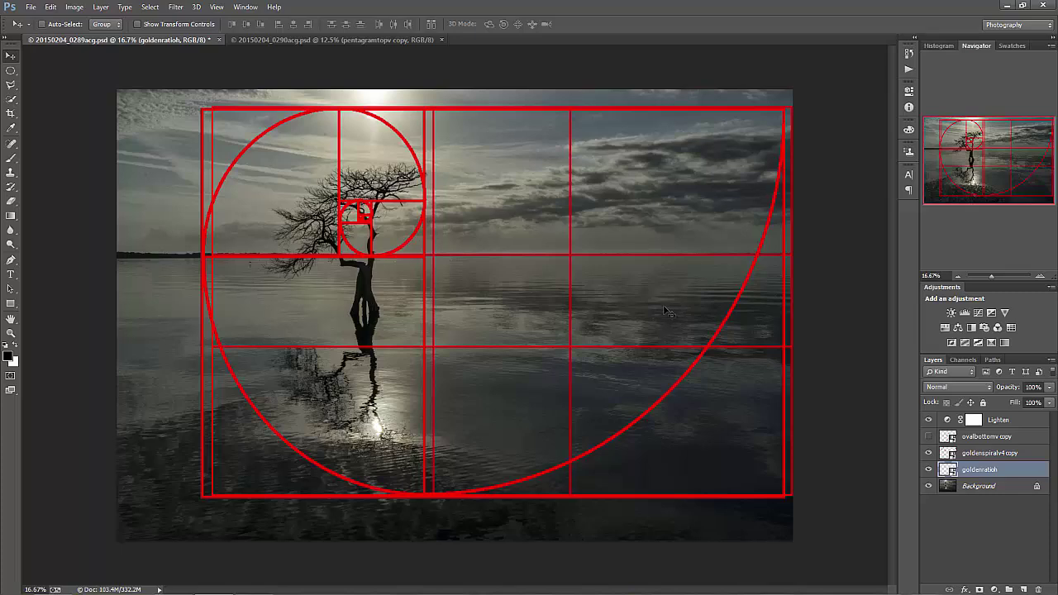
drag(665, 304, 661, 307)
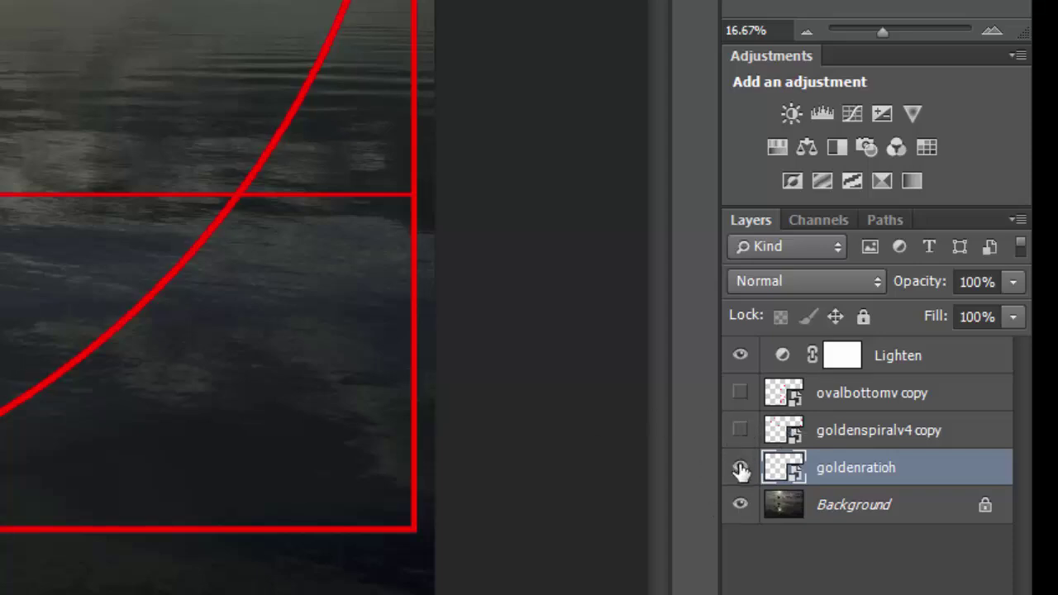
Hide goldenratioh and goldenspiralv4 copy, then show and select the ovalbottomv copy layer
click(740, 430)
click(740, 467)
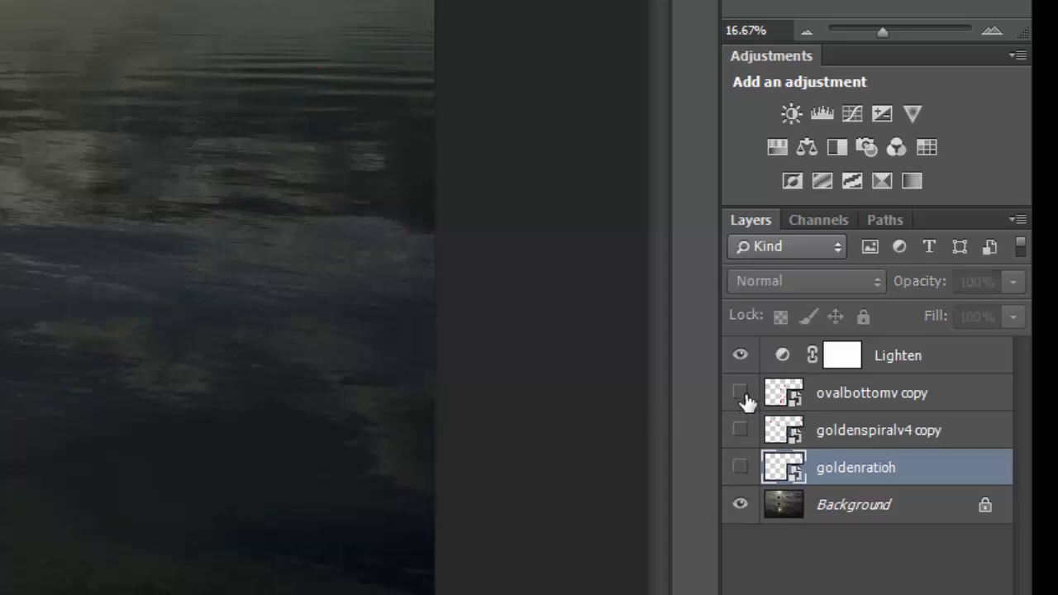
click(741, 394)
click(898, 401)
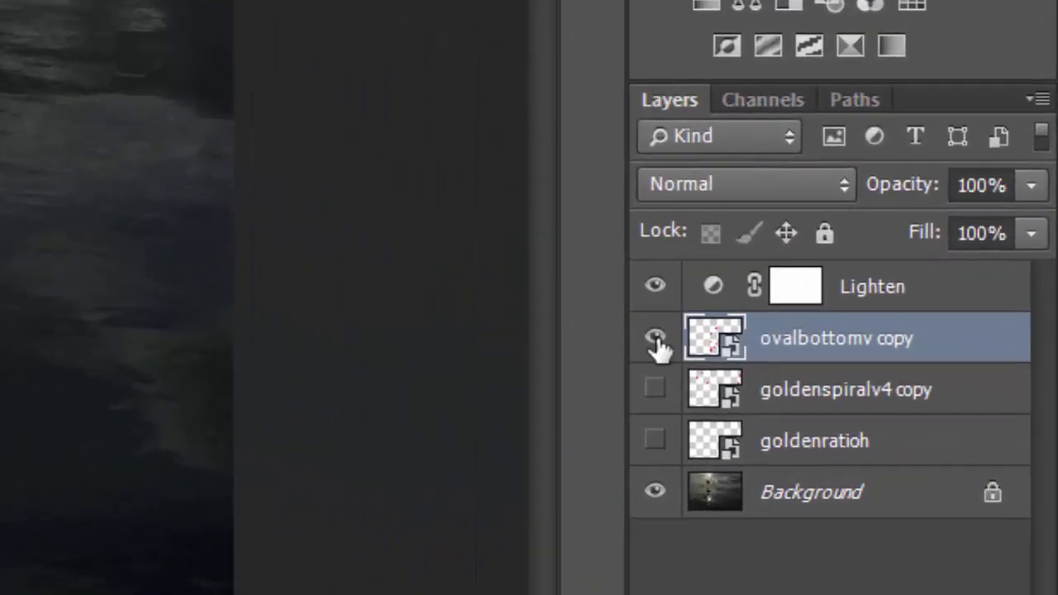
Hide ovalbottomv copy, then show and select the goldenspiralv4 copy layer
click(891, 424)
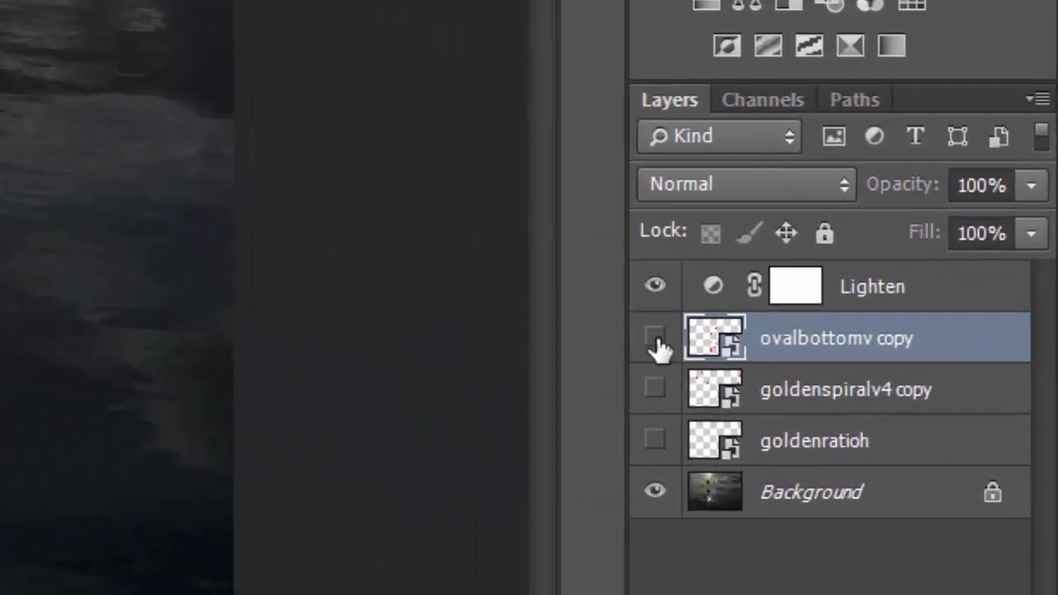
click(655, 389)
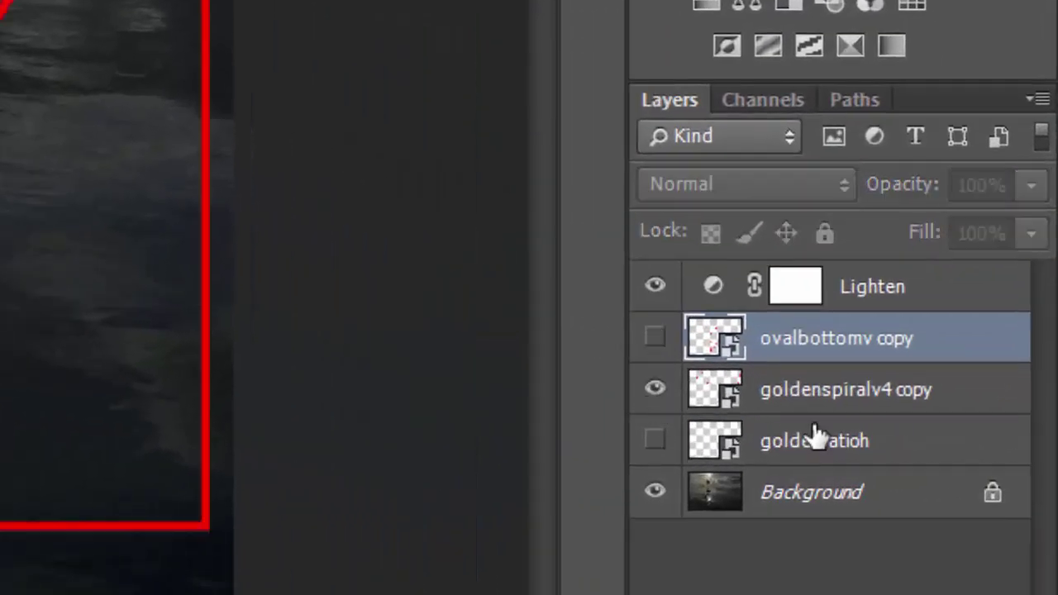
click(968, 395)
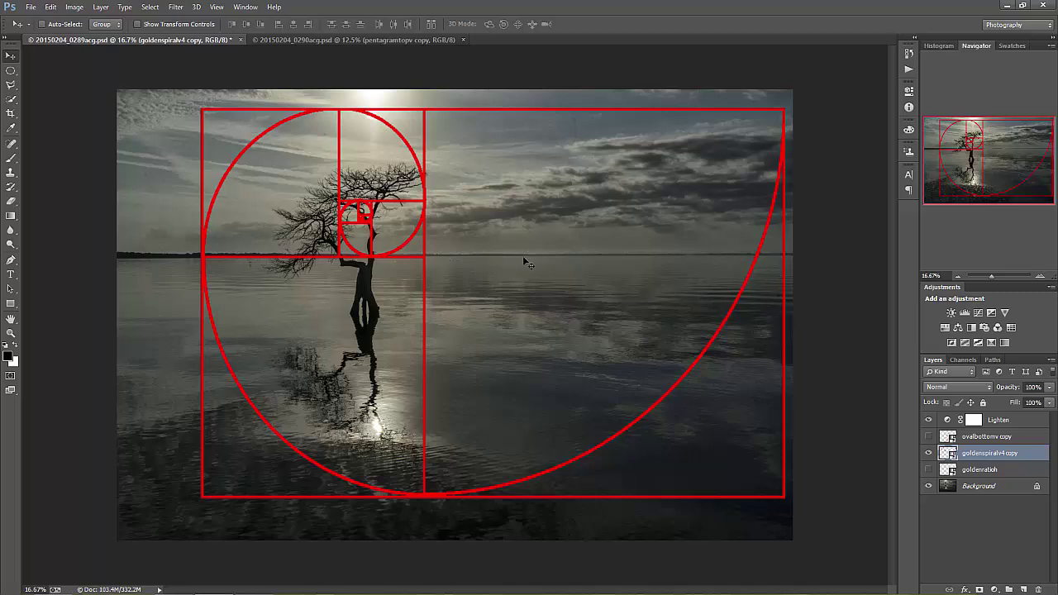
Crop to the spiral's frame by pulling in three corners, shifting the photo left, and committing
key(c)
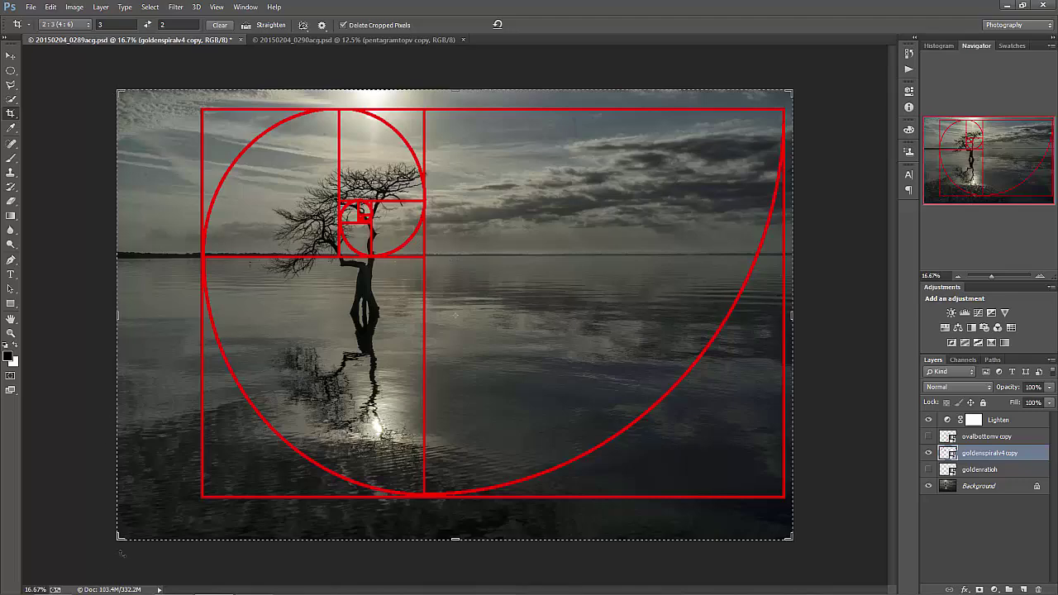
drag(120, 537, 153, 514)
drag(757, 114, 752, 119)
drag(156, 121, 167, 124)
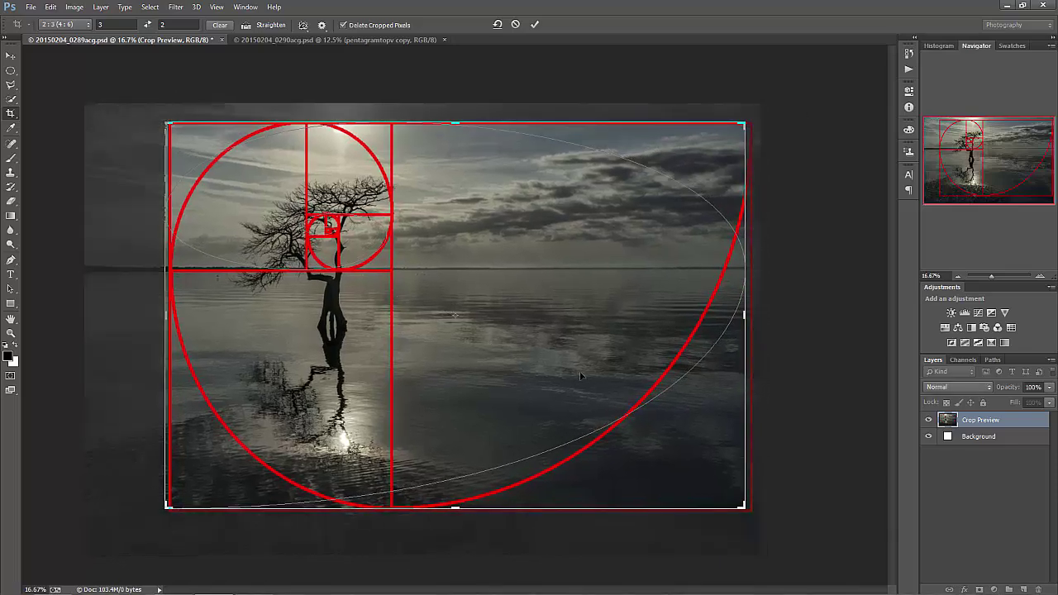
drag(581, 375, 541, 347)
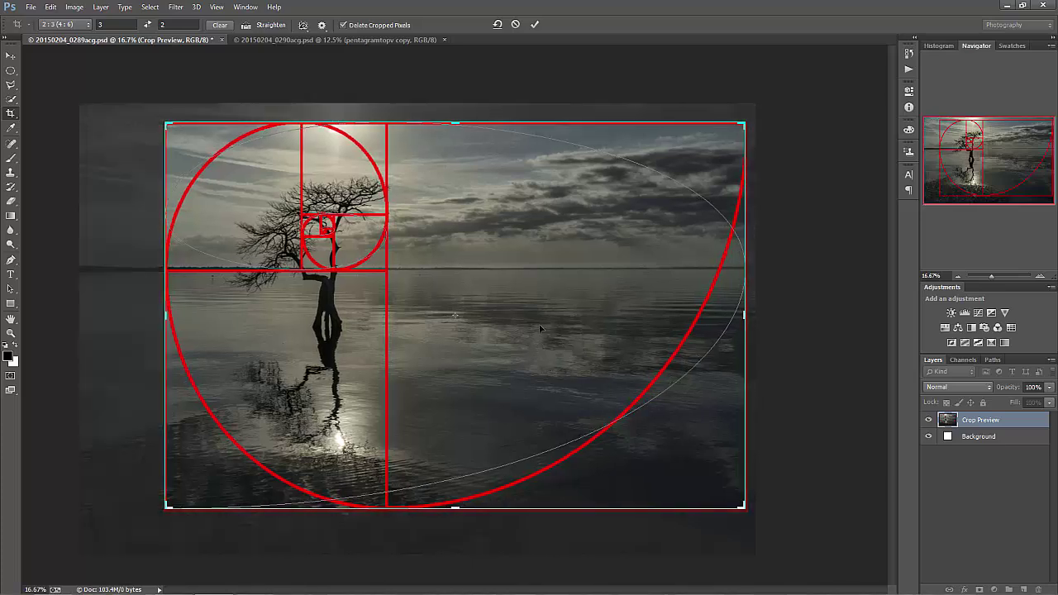
click(538, 321)
key(Return)
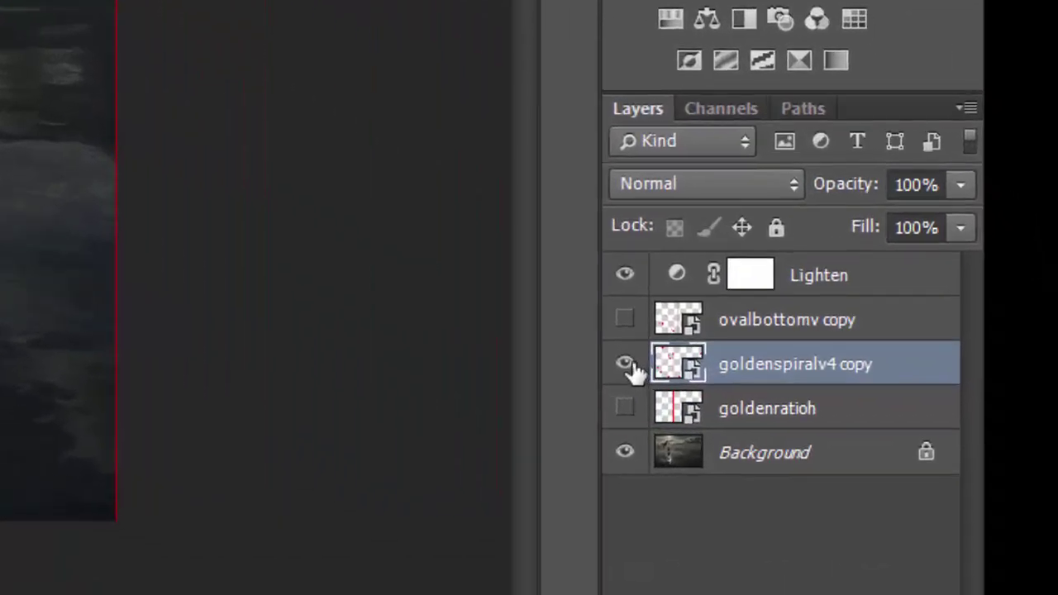
Hide the spiral overlay and save the crop as JPEG 20150204_0289acg.jpg at maximum quality
click(626, 365)
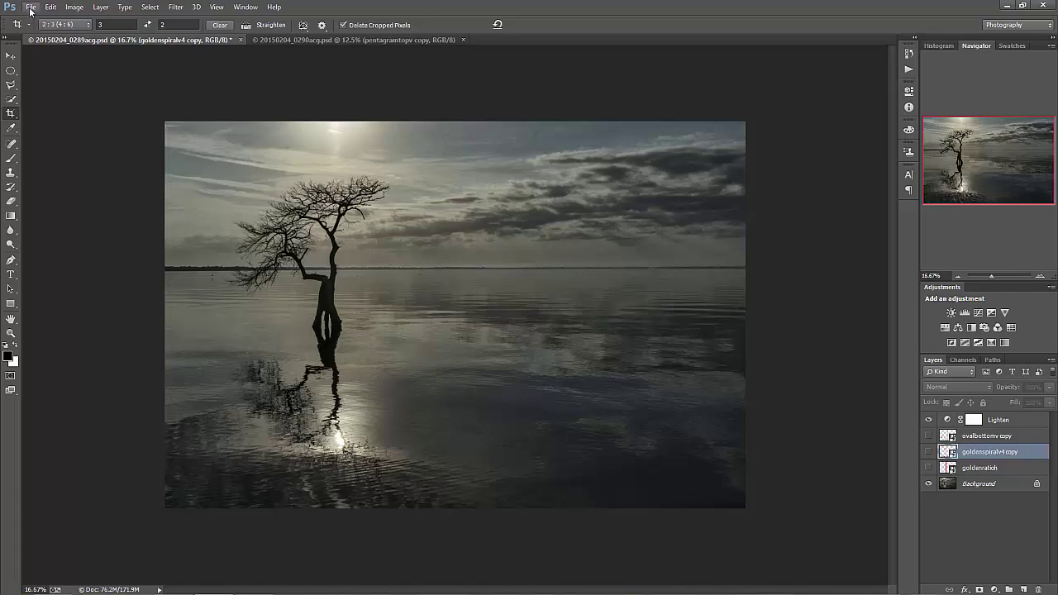
click(31, 8)
click(50, 172)
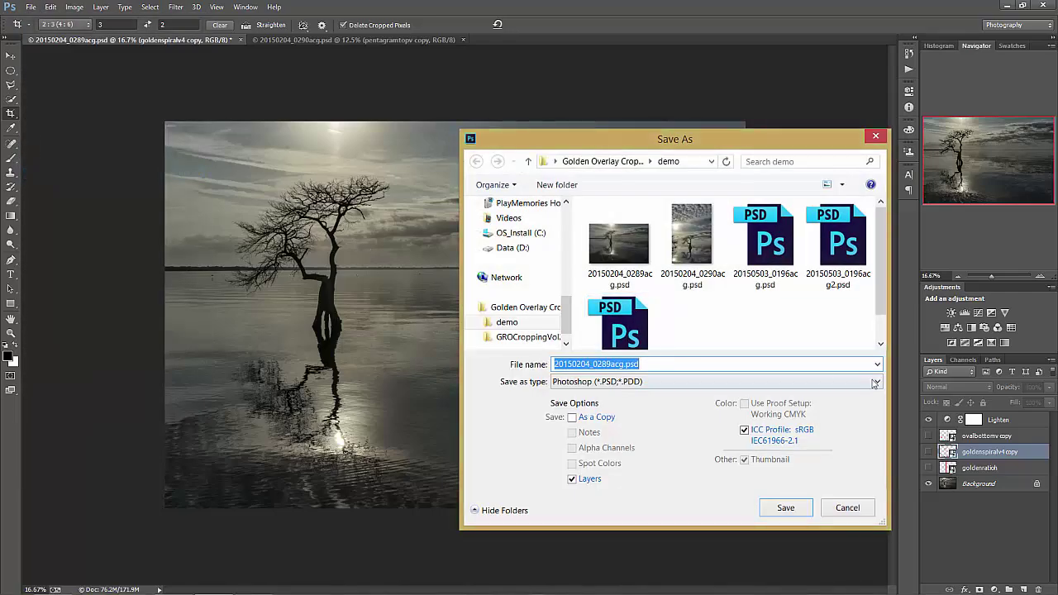
click(873, 382)
click(874, 381)
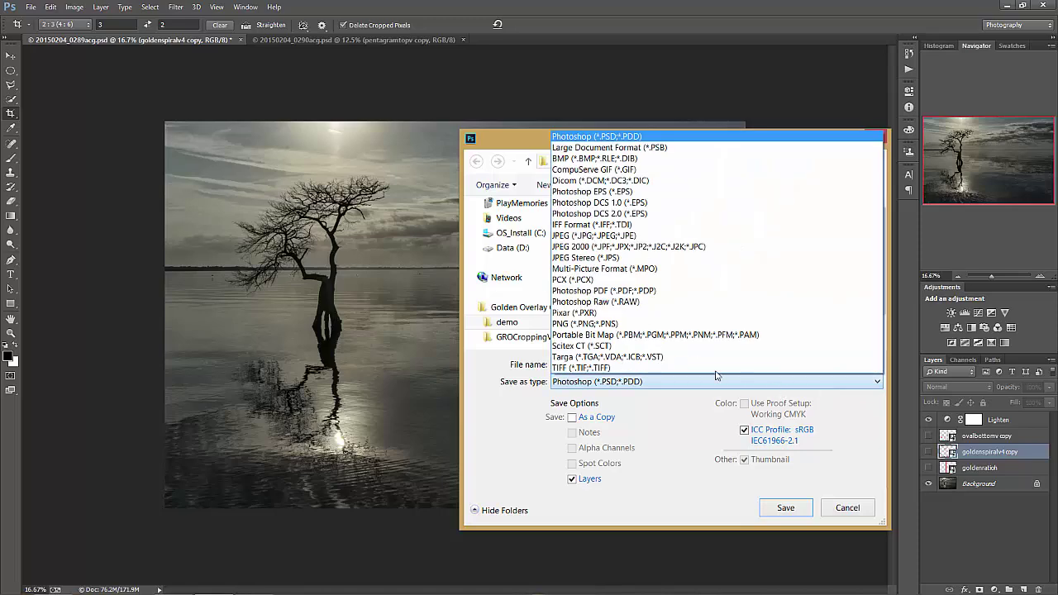
click(596, 238)
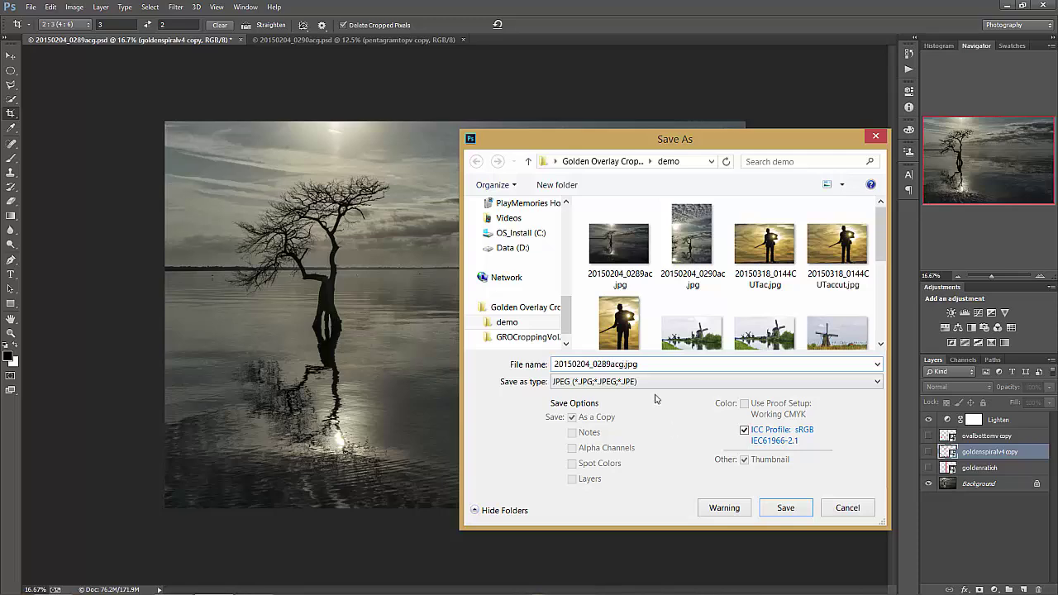
click(784, 510)
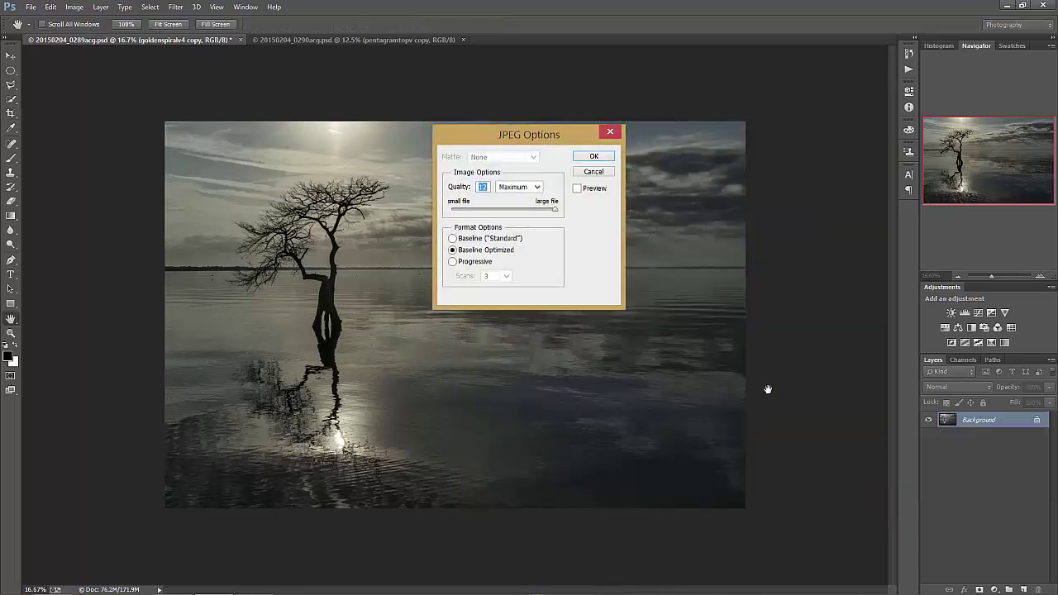
click(593, 157)
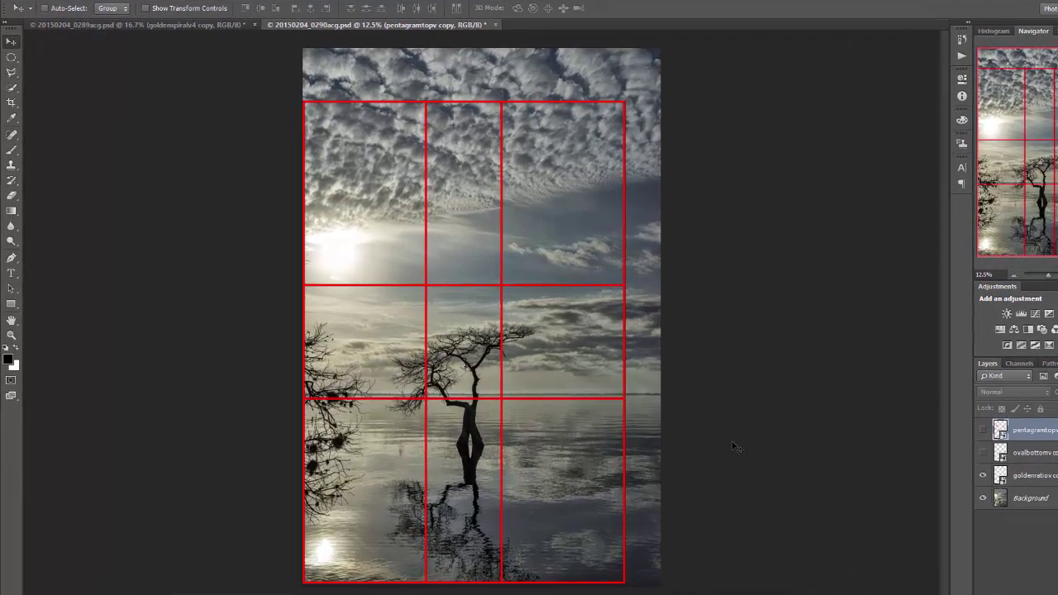
Select the goldenratiov copy layer and nudge it up three pixels with the Move tool
click(1032, 475)
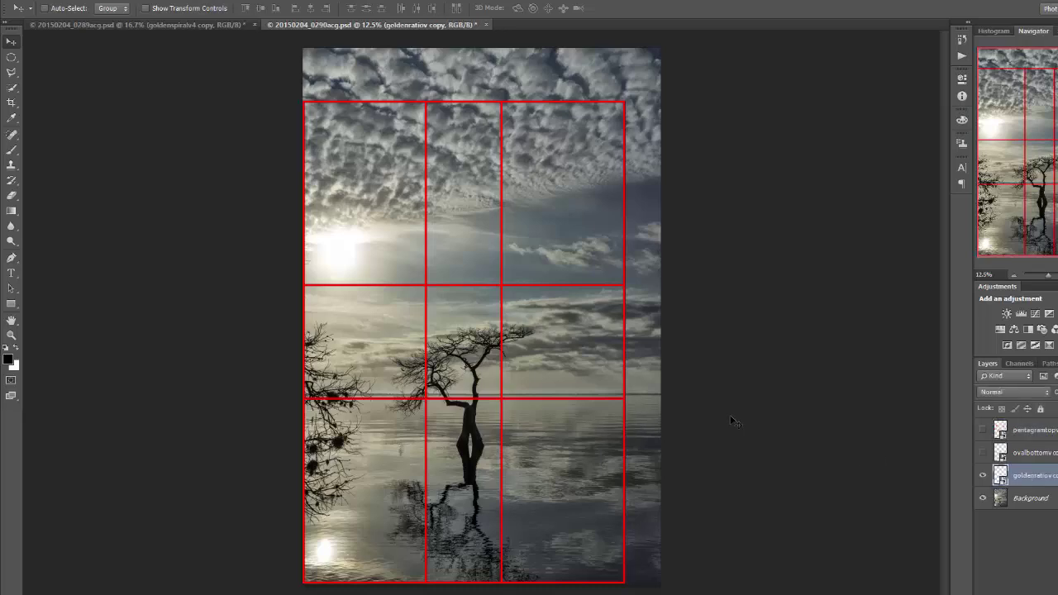
key(v)
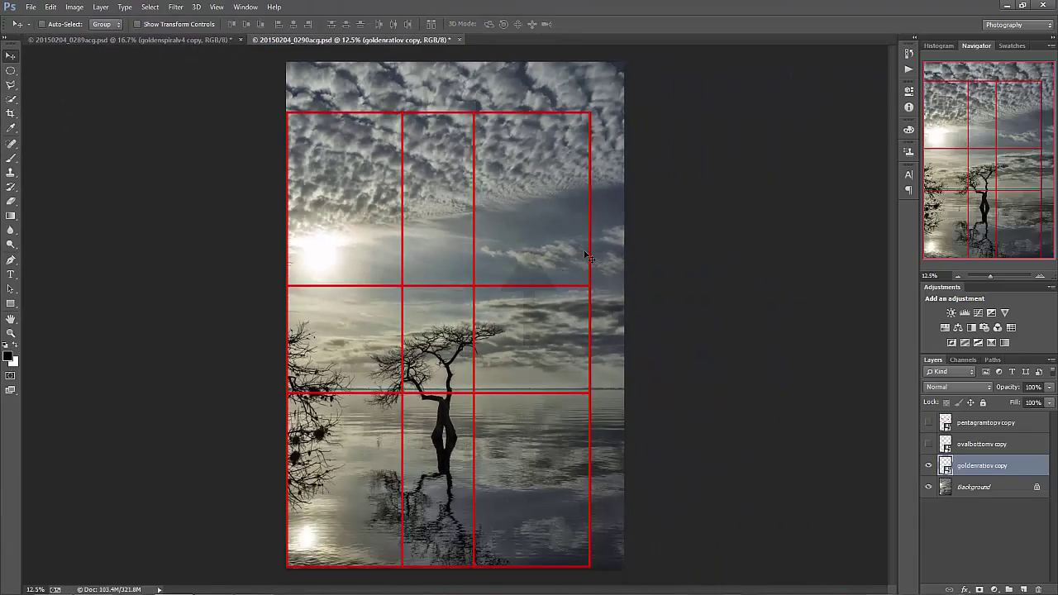
key(Up)
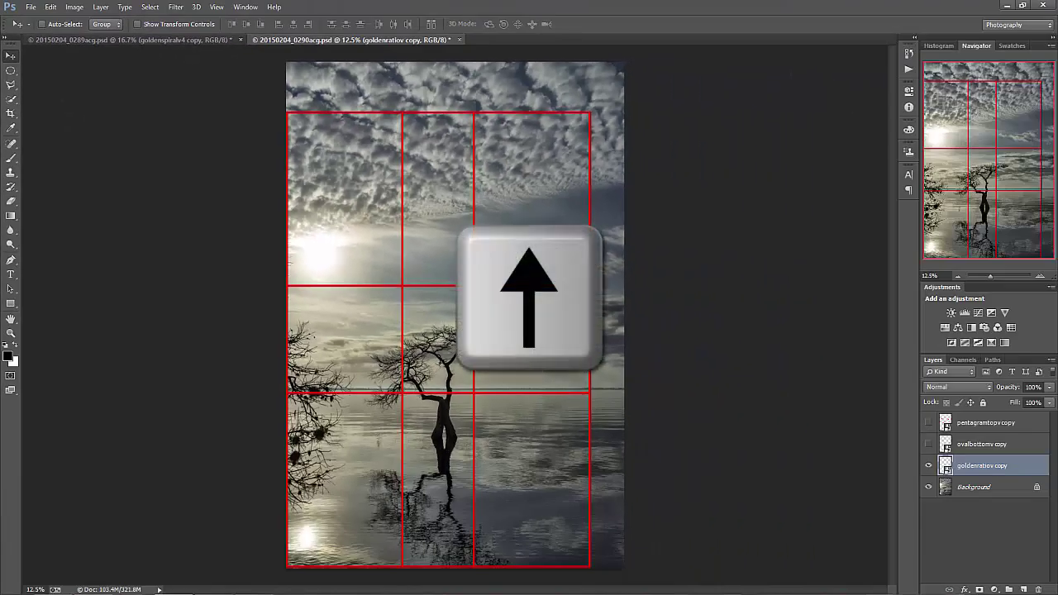
key(Up)
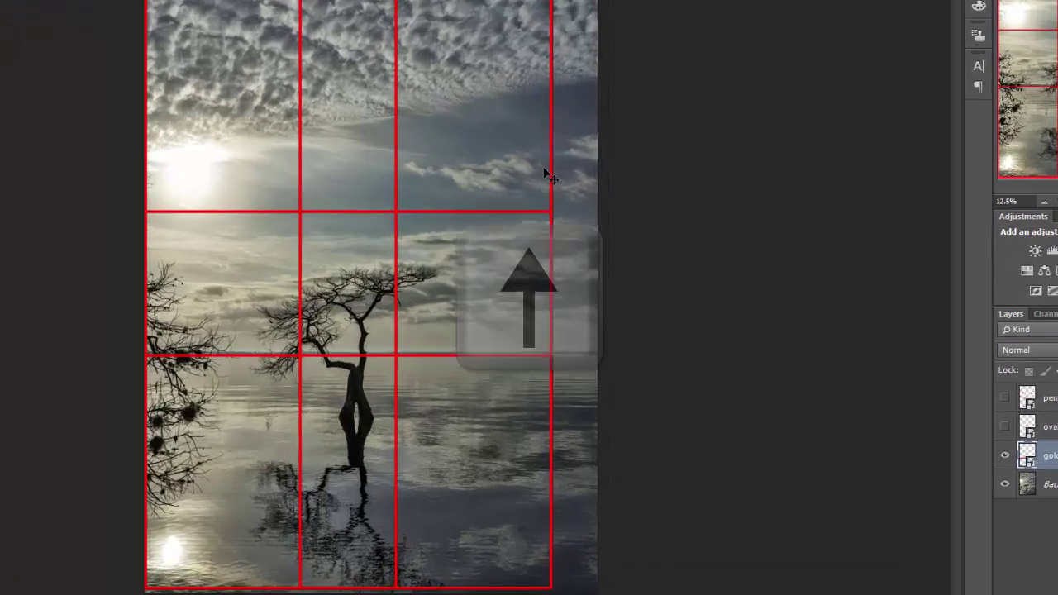
key(Up)
key(Up)
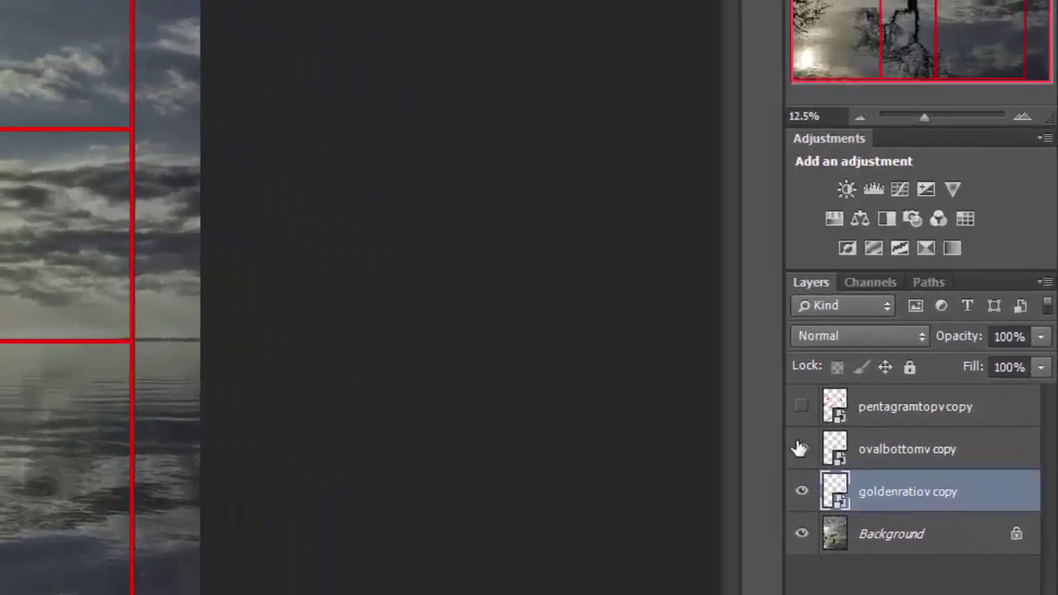
Show the ovalbottomv copy ovals over the grid and make that layer active
click(928, 444)
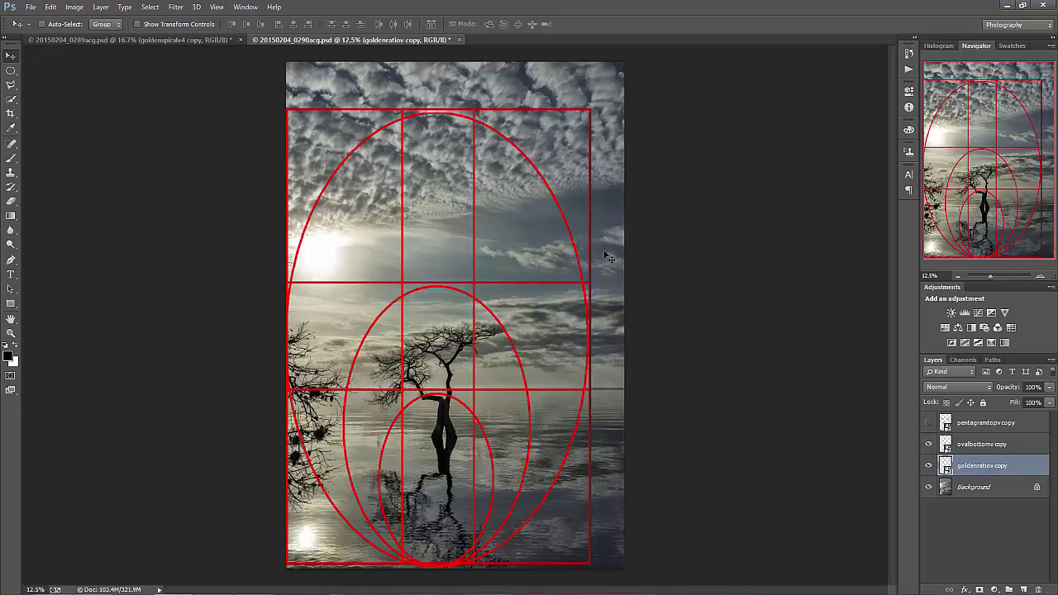
key(alt+bracketright)
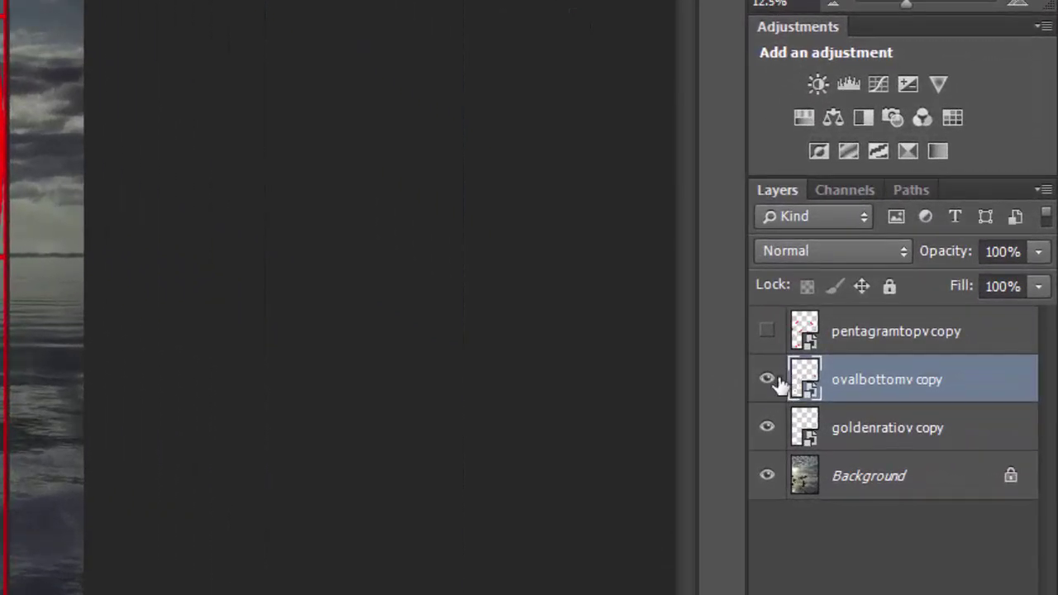
Hide the ovals, show and select pentagramtopv copy, briefly recheck the ovals, then show goldenratiov copy
click(767, 379)
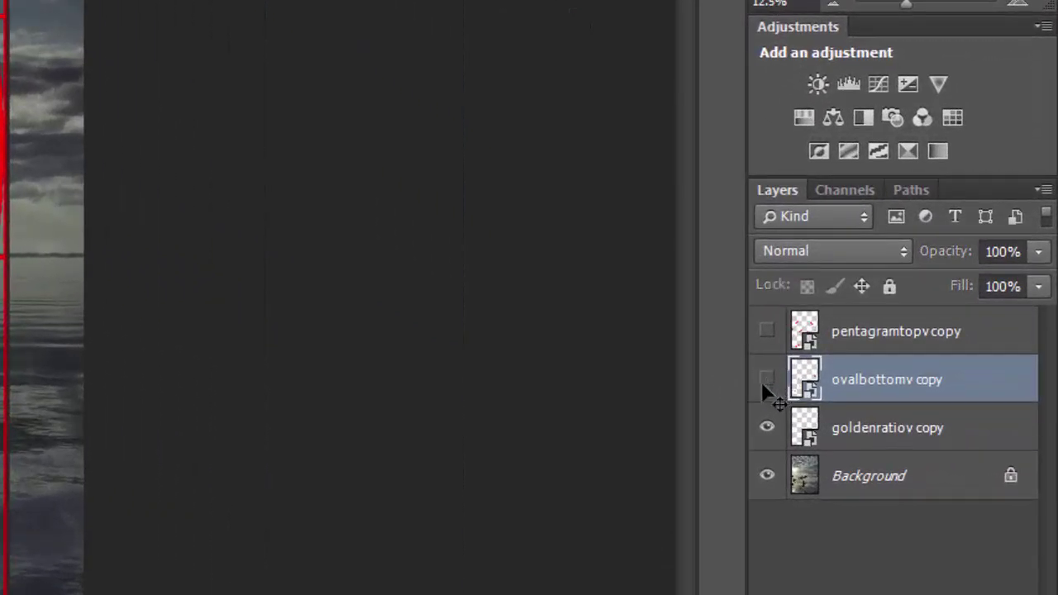
click(767, 331)
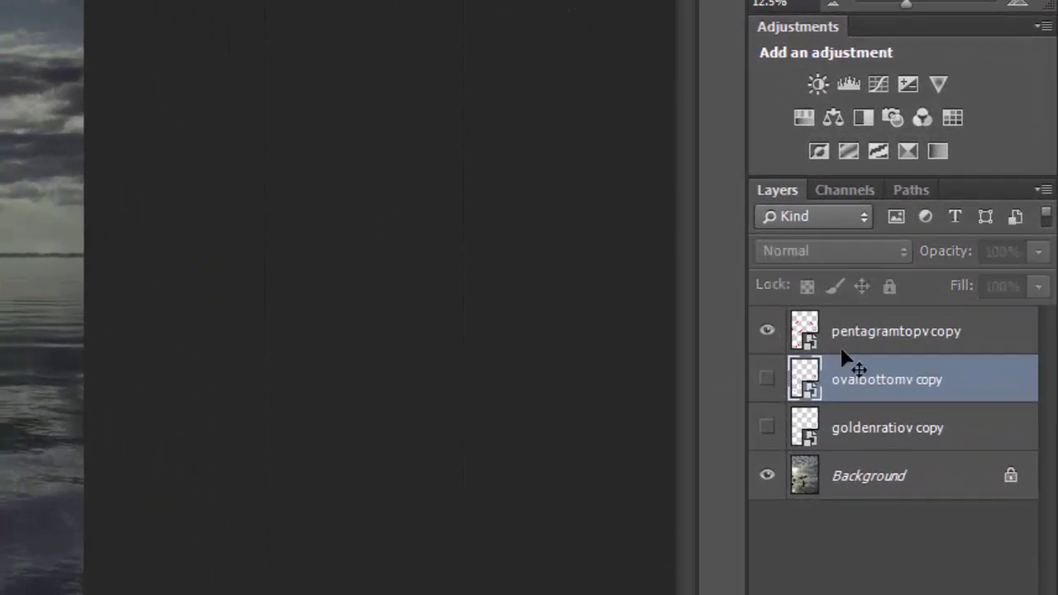
click(997, 333)
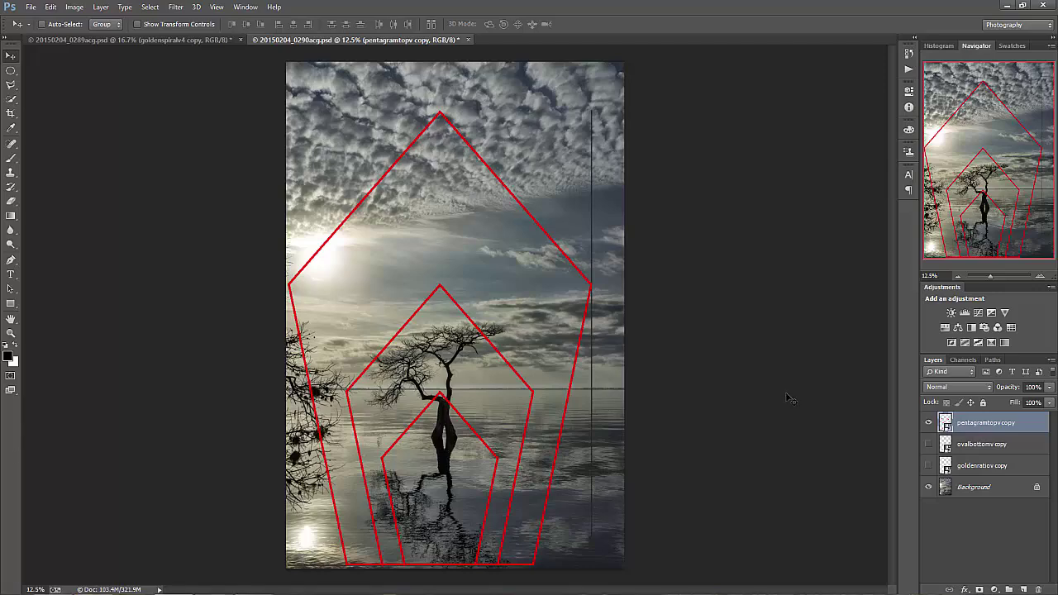
click(928, 444)
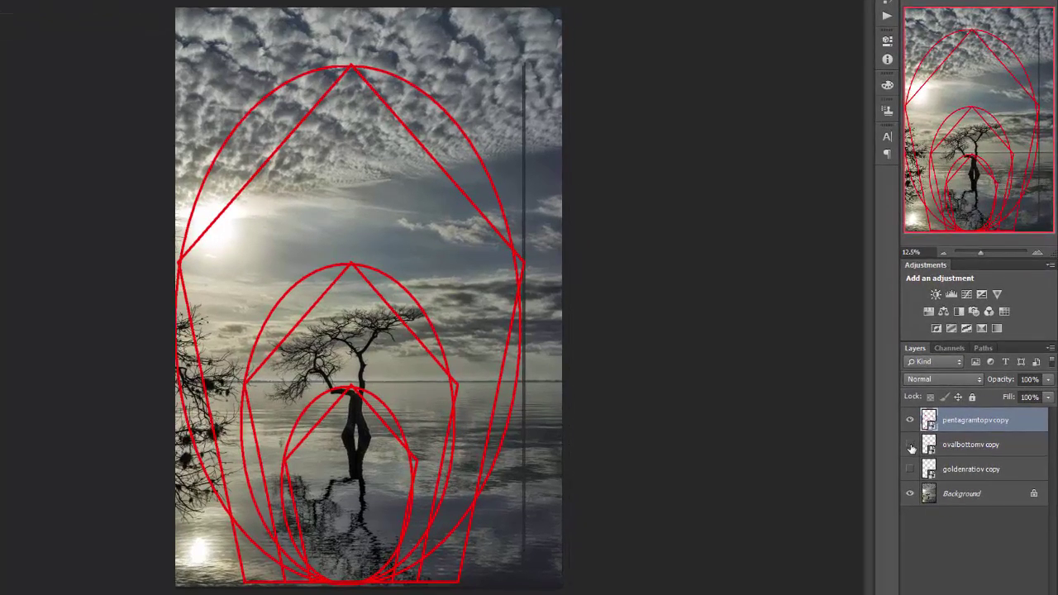
click(910, 445)
click(910, 469)
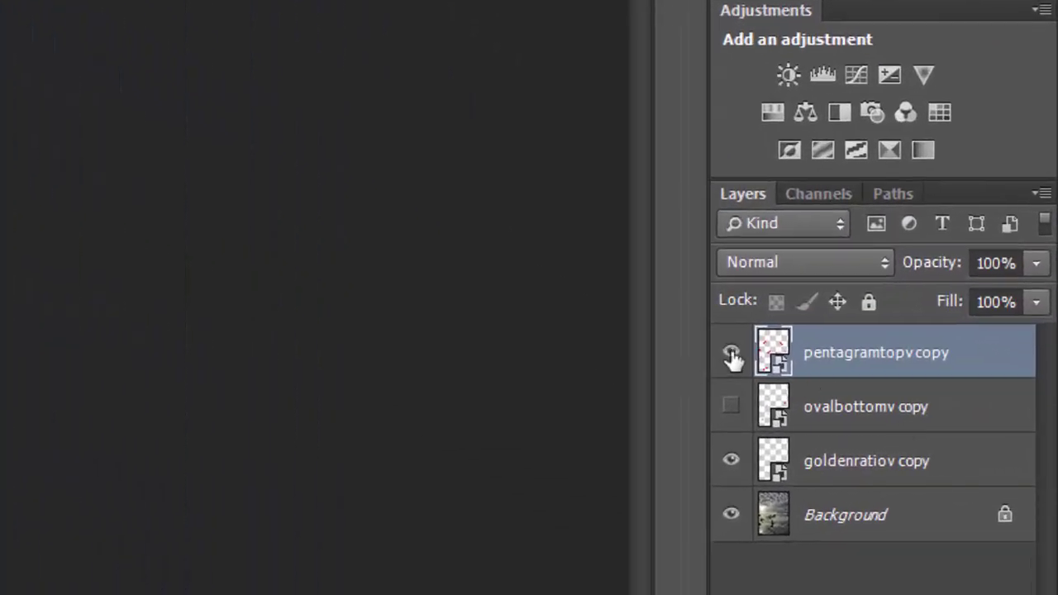
Hide the pentagram overlay and crop the photo to a 2:3 frame aligned with the golden-ratio grid
click(731, 354)
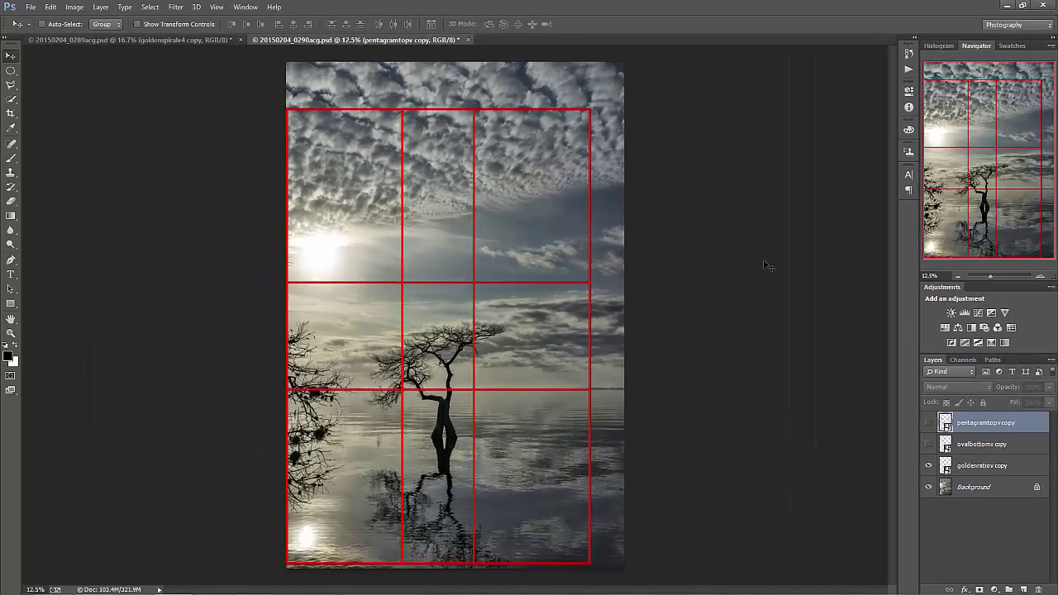
key(c)
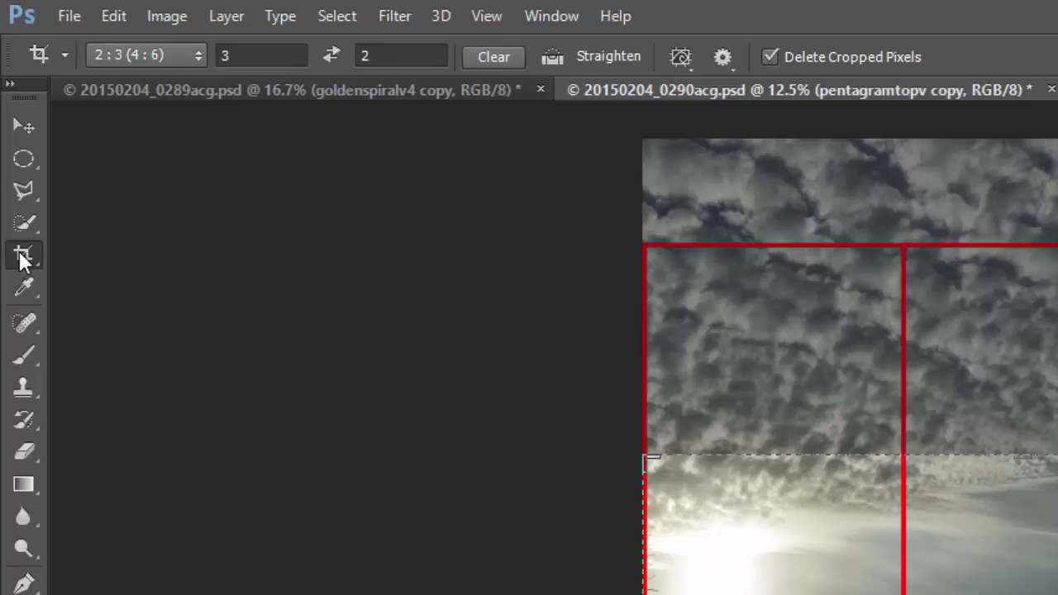
double_click(251, 54)
text(2)
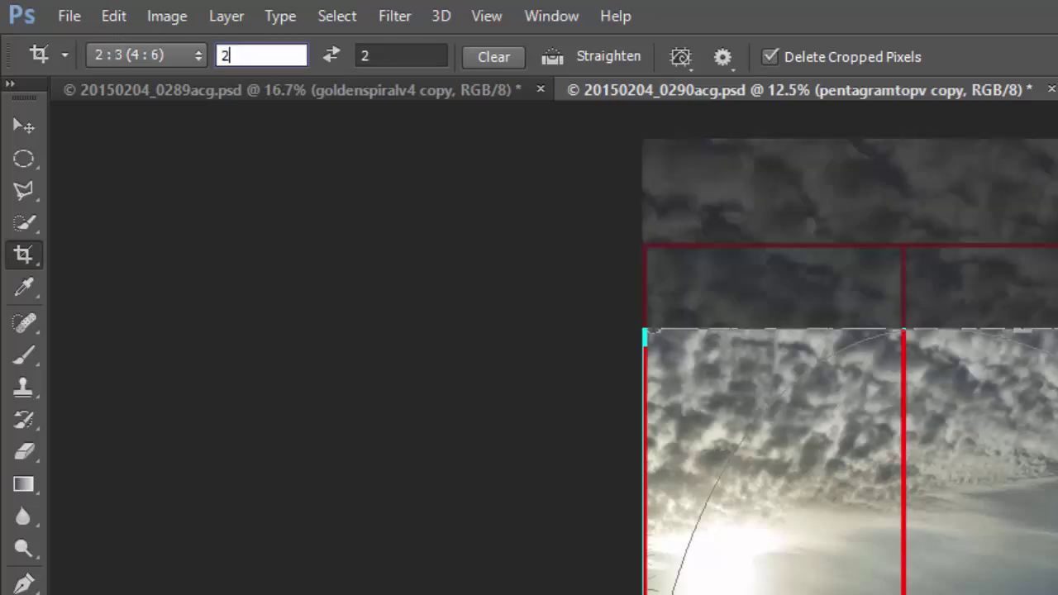
key(Tab)
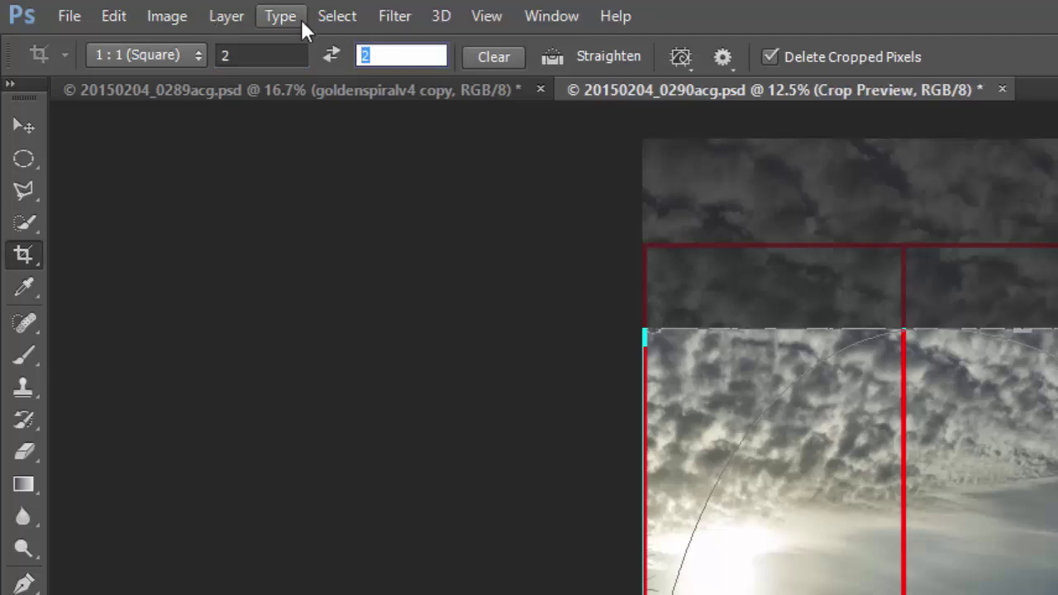
text(3)
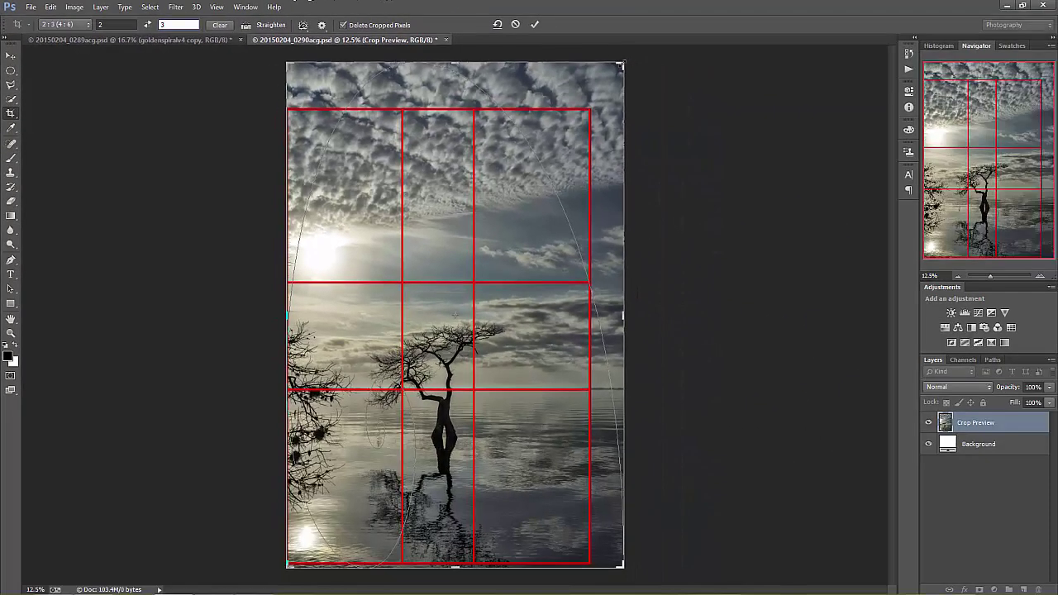
drag(621, 63, 597, 80)
key(Return)
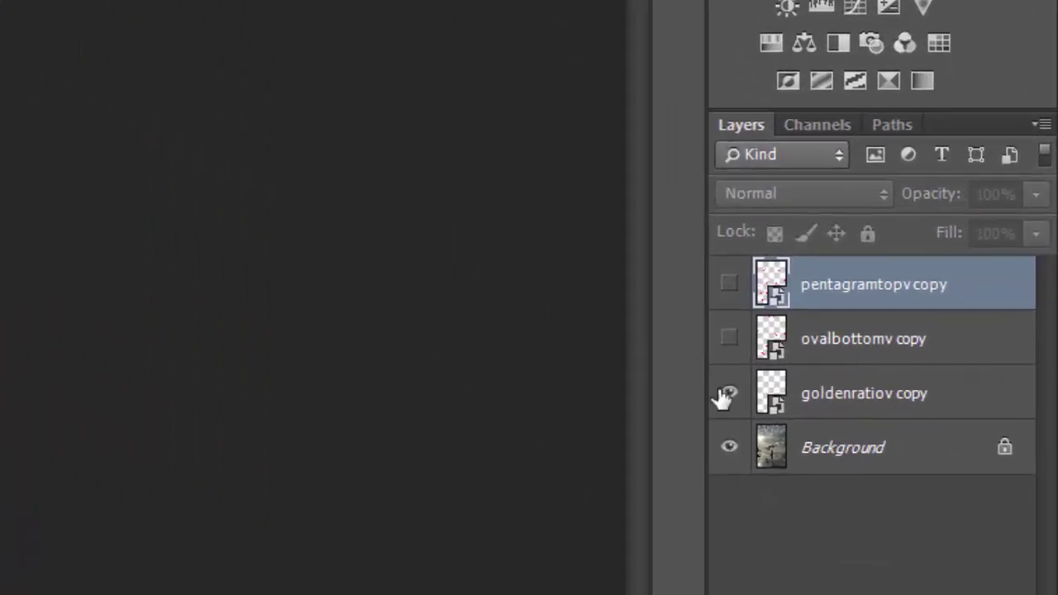
Hide the golden-ratio grid and save the vertical crop as JPEG file 20150204_0290acgv.jpg
click(769, 407)
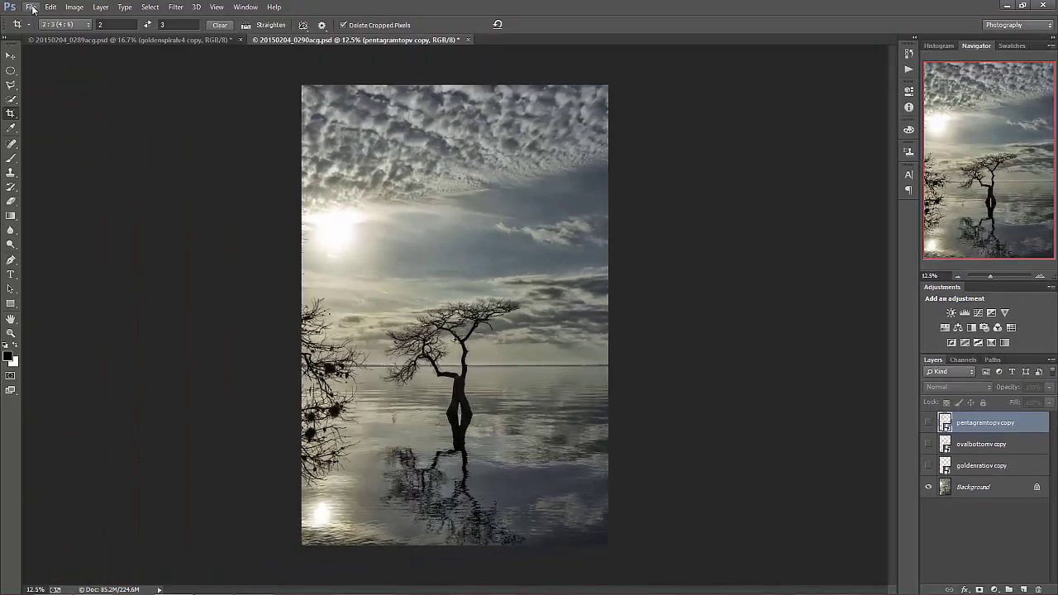
click(30, 8)
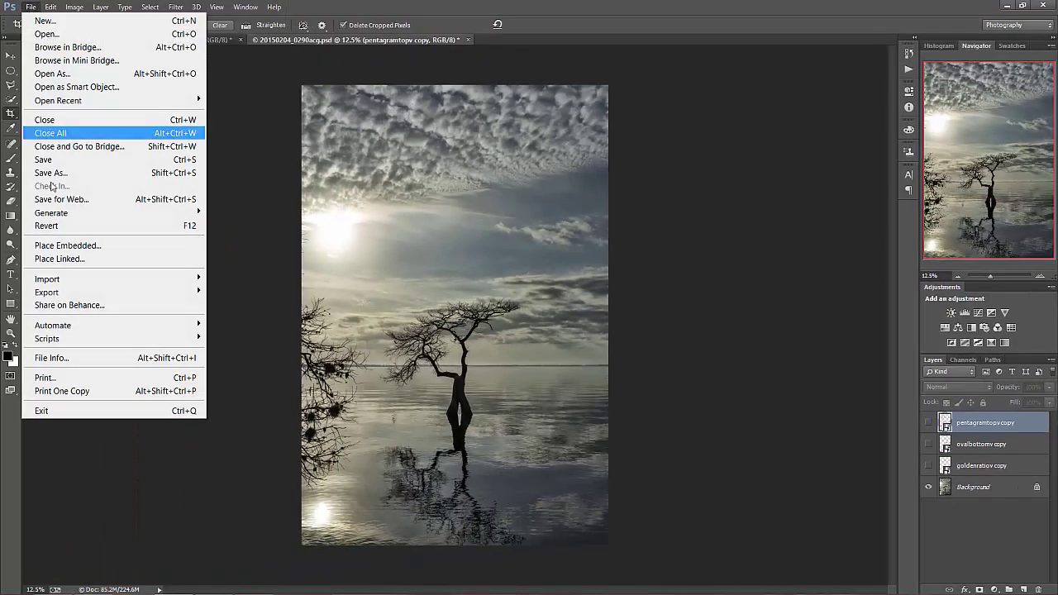
click(52, 174)
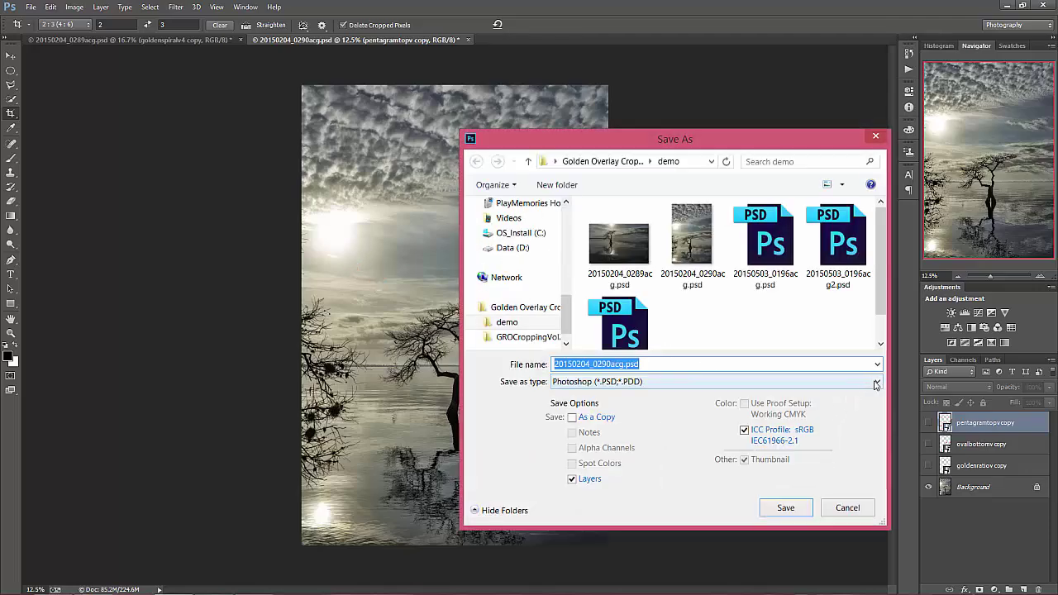
click(877, 383)
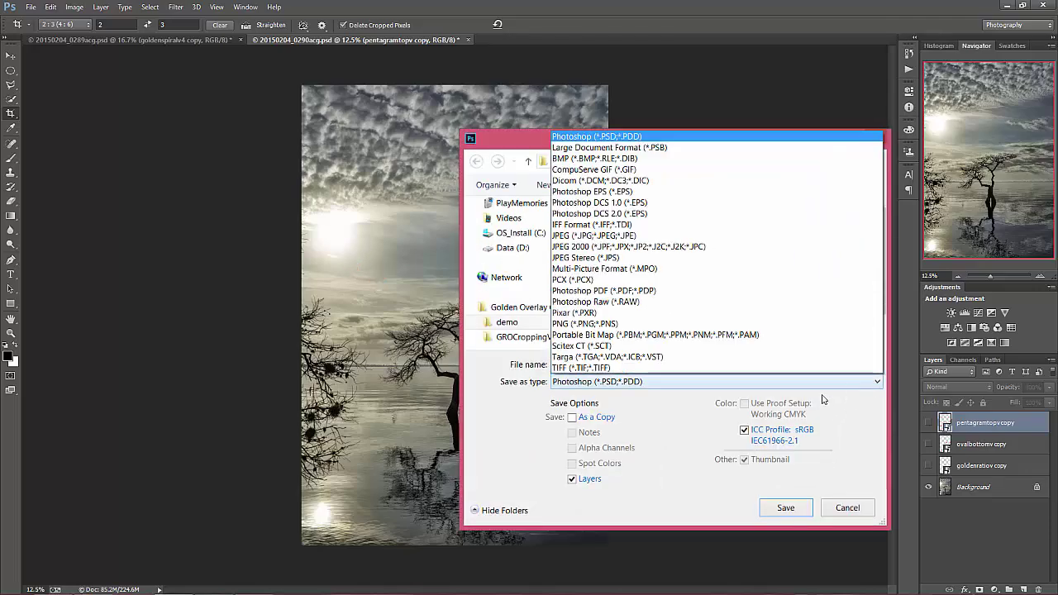
click(618, 236)
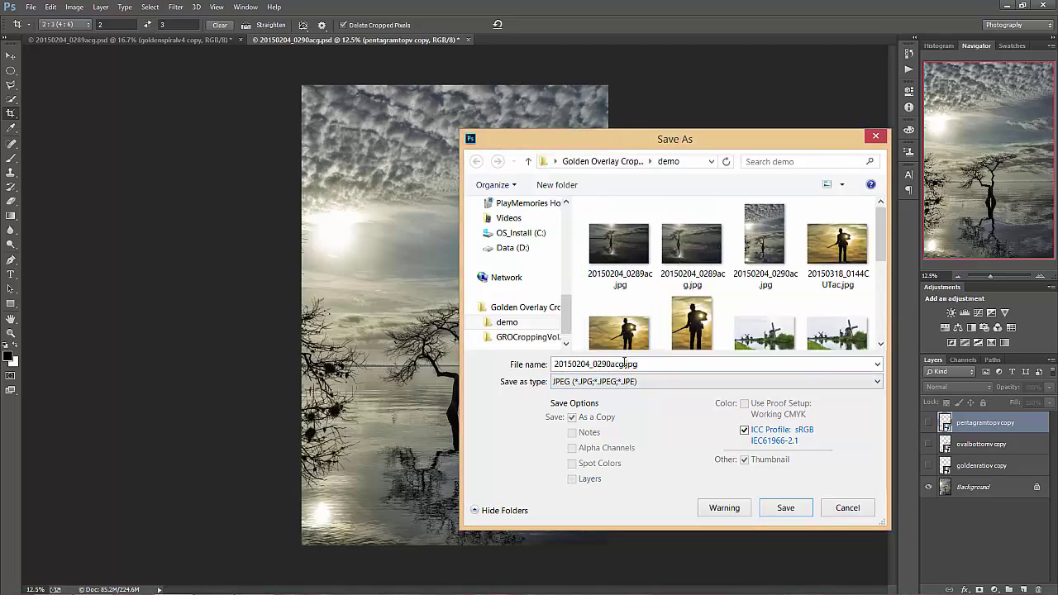
double_click(624, 364)
click(630, 364)
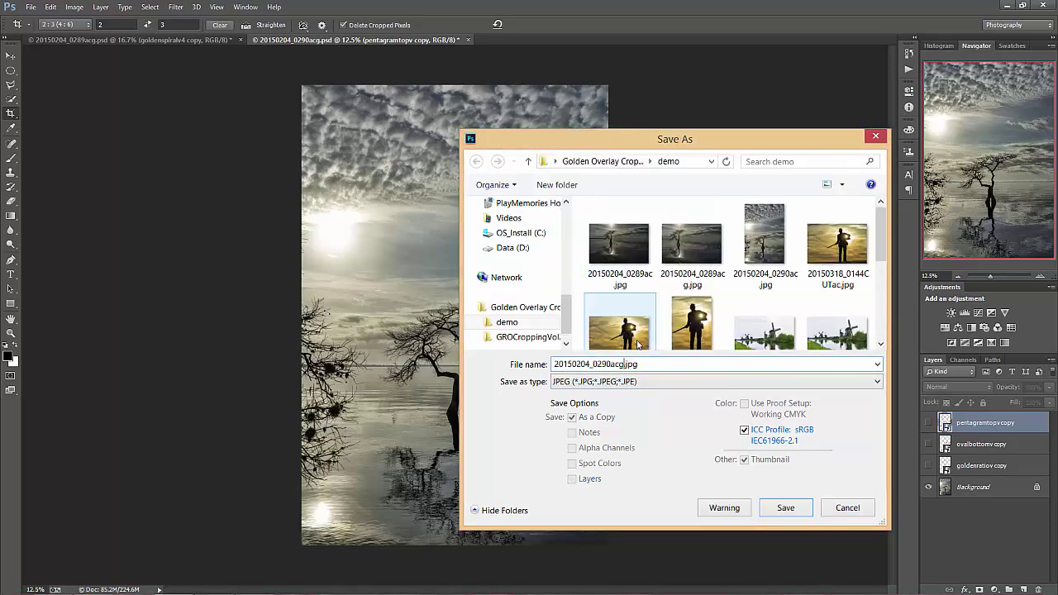
click(778, 507)
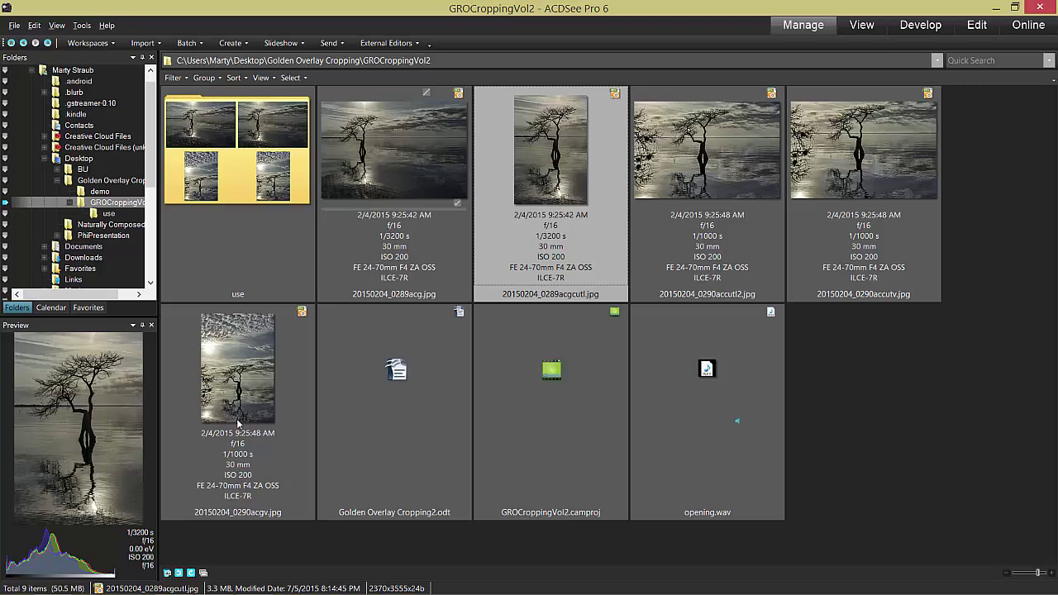
click(242, 372)
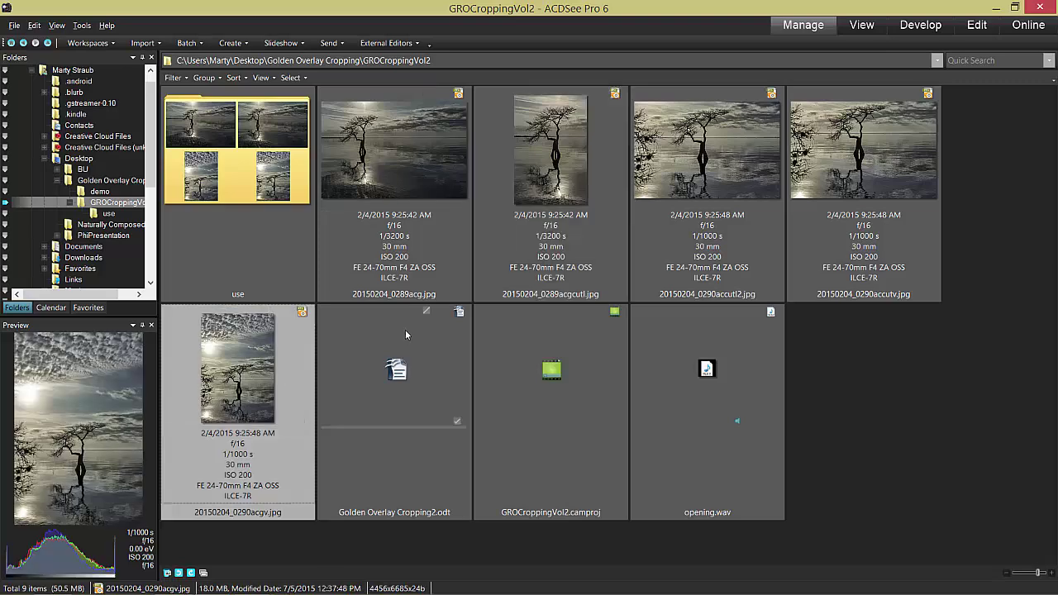